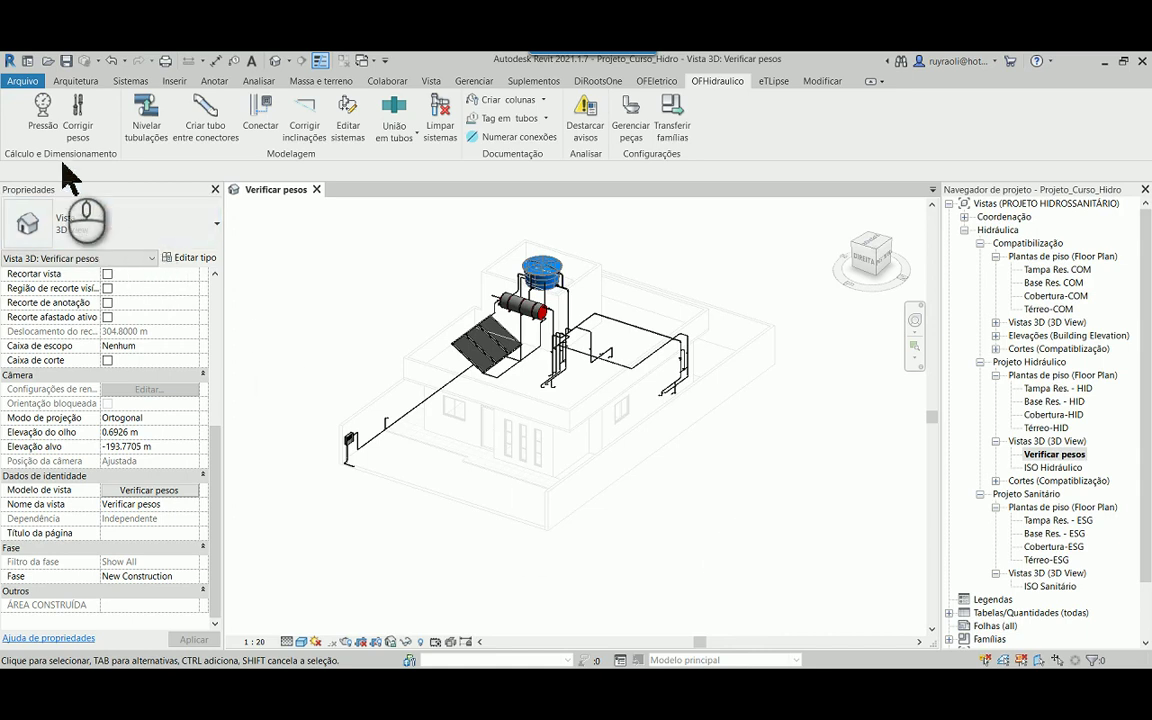
Open the system manager for pressure calculation and view the commands offered without and with Sistema Água Fria 1 checked
left_click(42, 128)
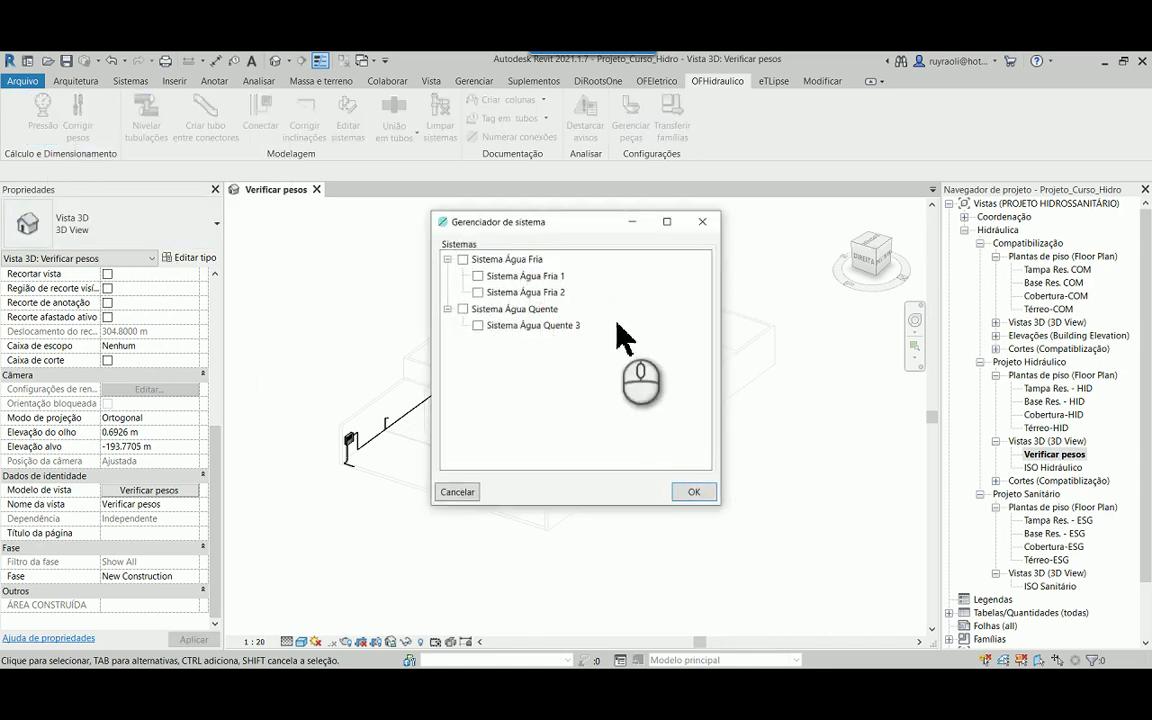
left_click_drag(550, 221, 843, 257)
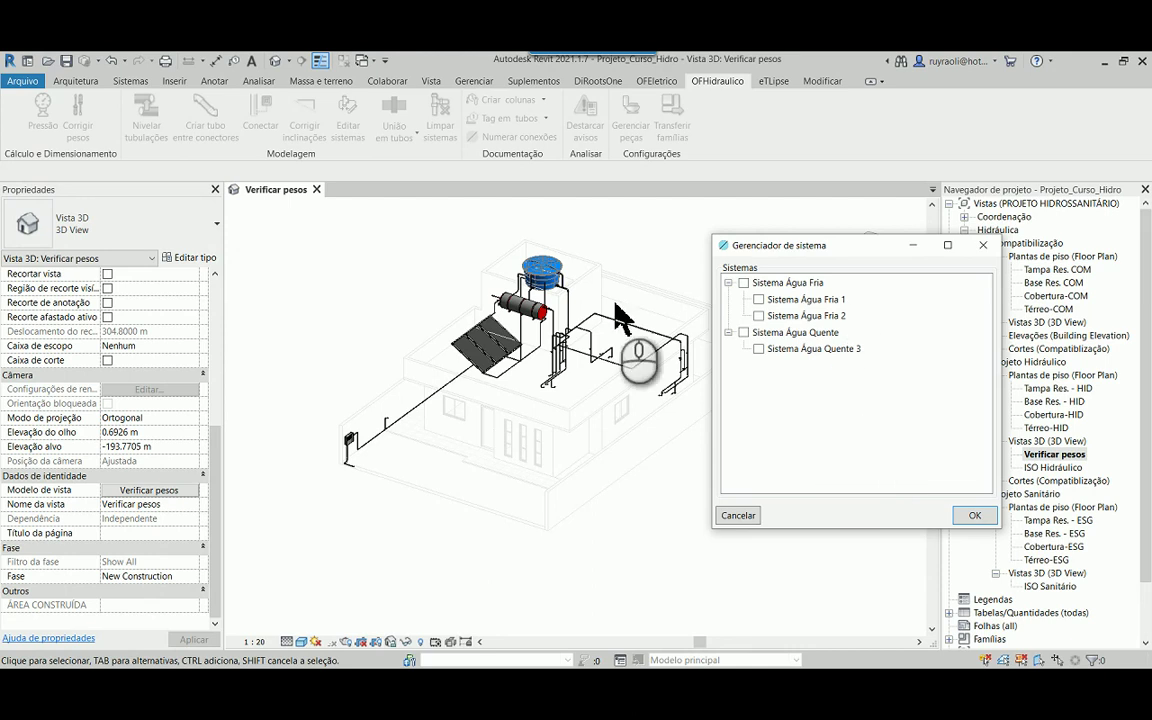
right_click(815, 391)
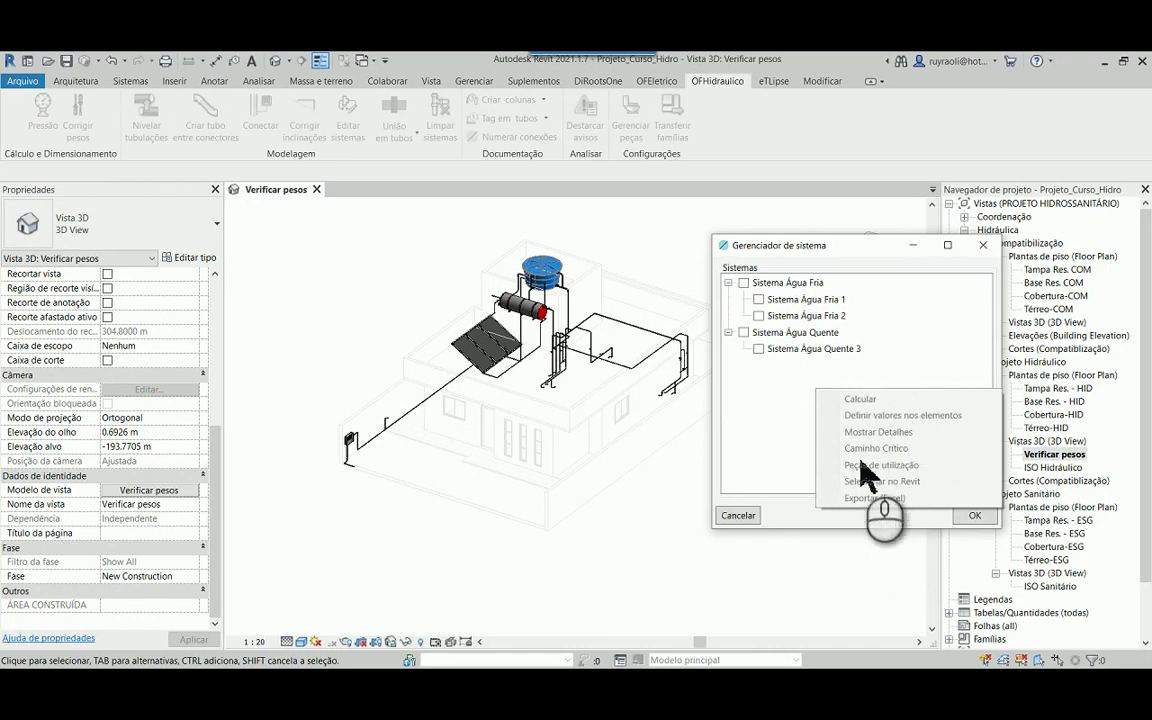
left_click(915, 372)
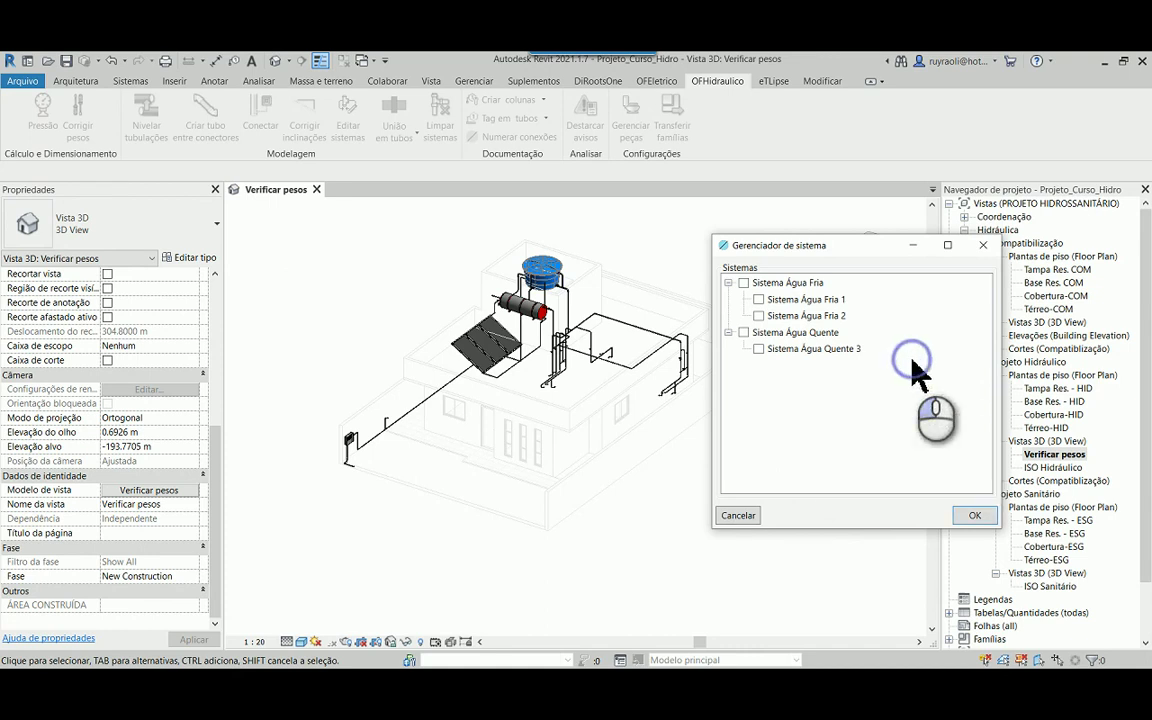
left_click(759, 300)
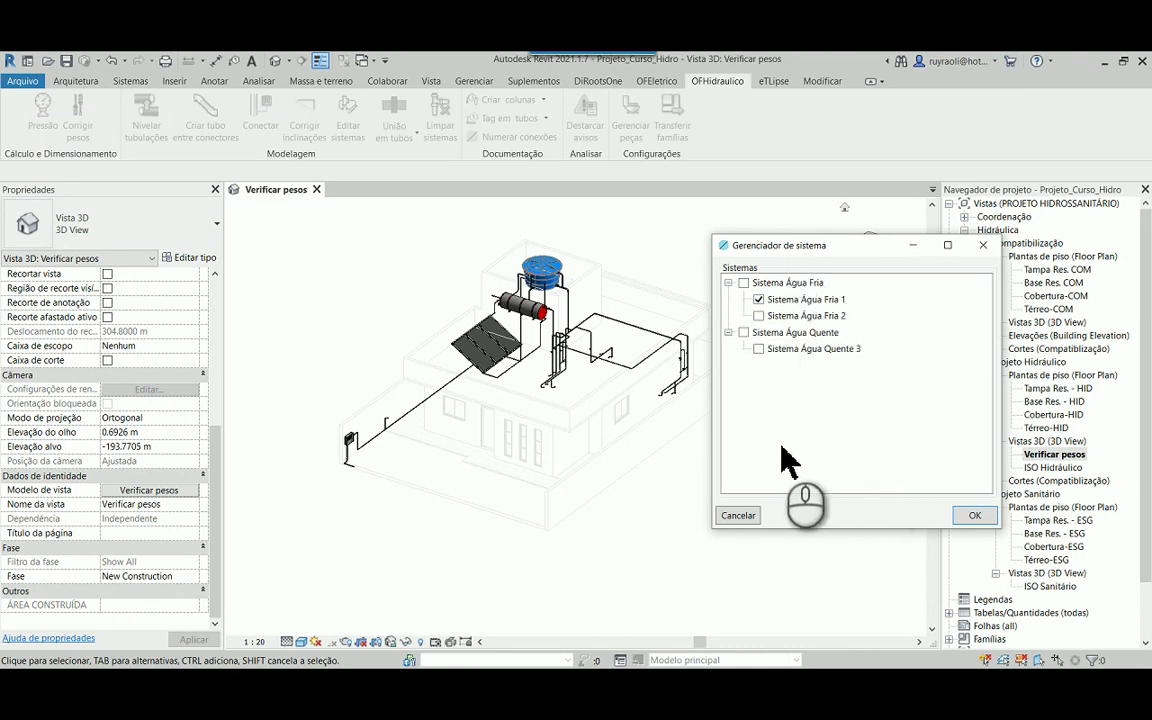
right_click(843, 378)
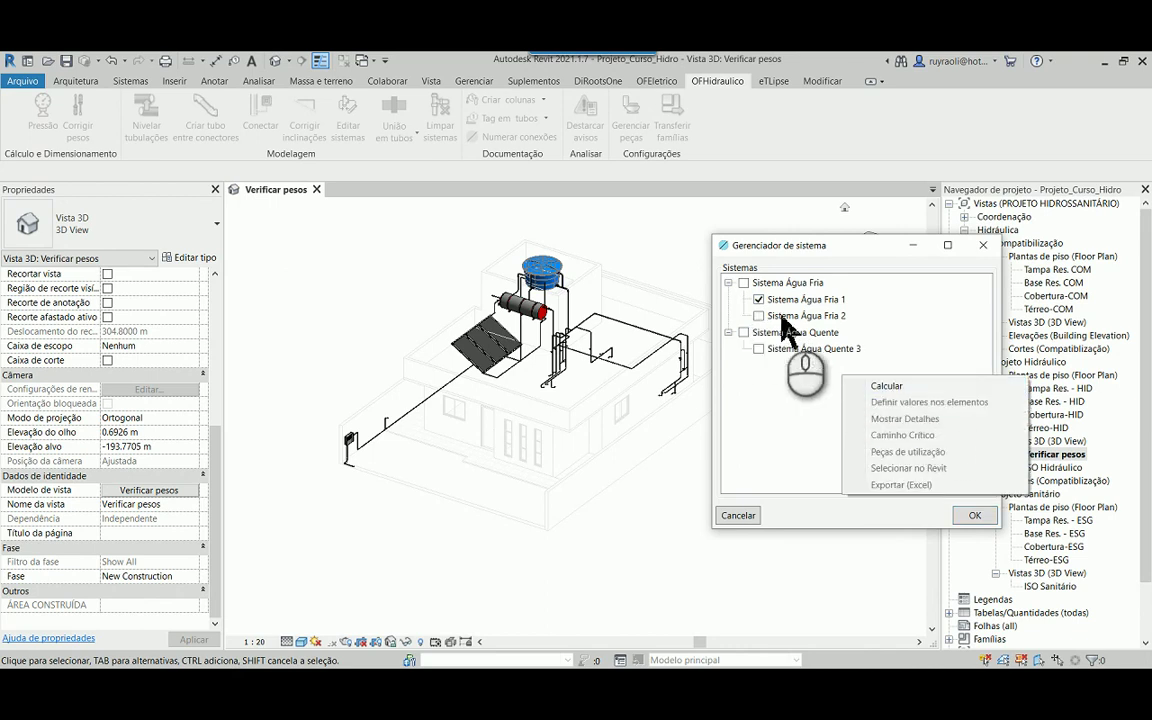
left_click(795, 422)
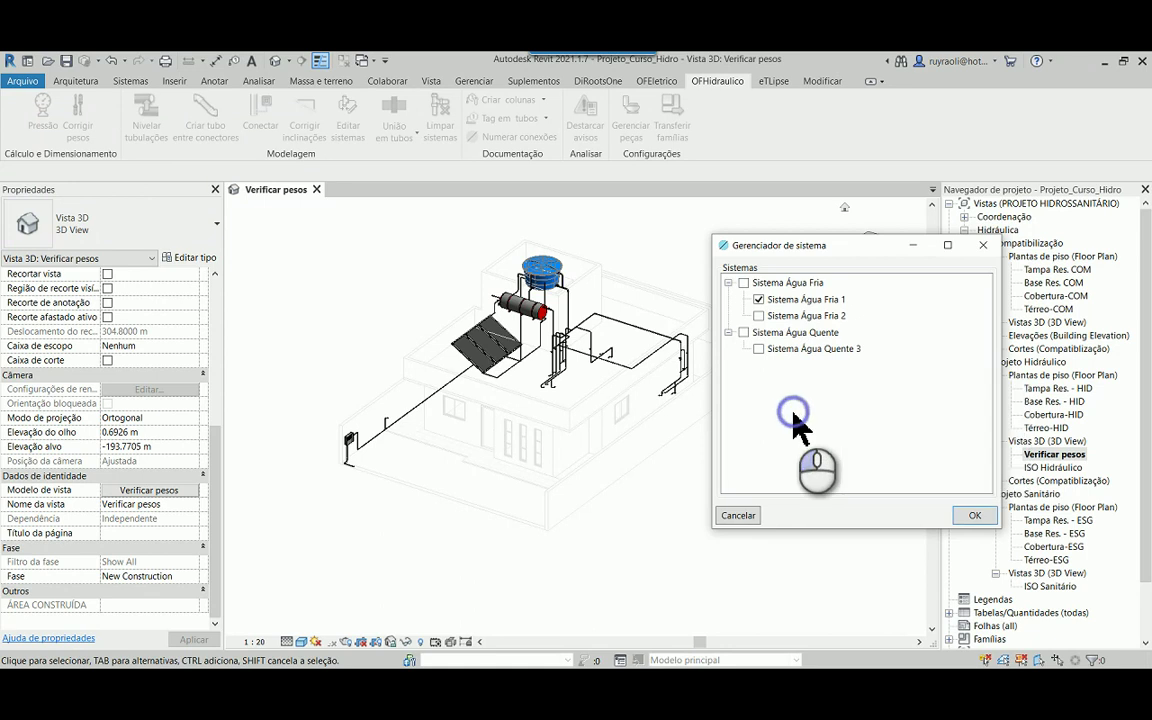
Calculate the pressure of all systems under Sistema Água Fria and Sistema Água Quente
left_click(743, 283)
left_click(744, 333)
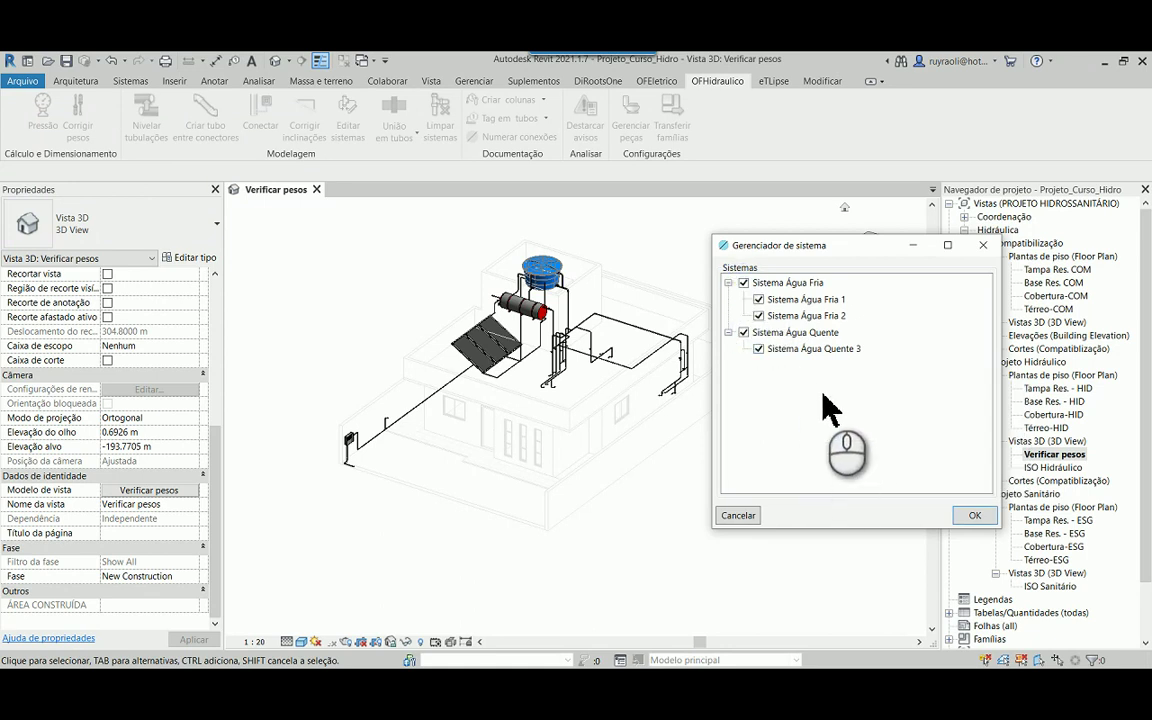
right_click(897, 318)
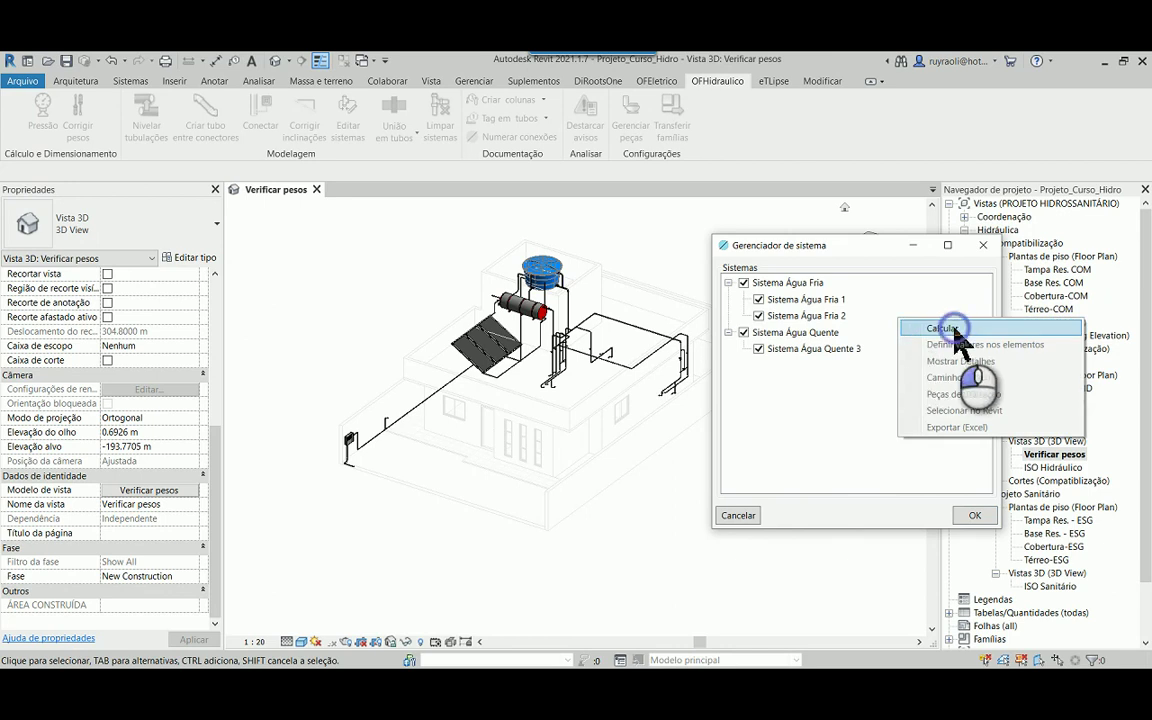
left_click(943, 328)
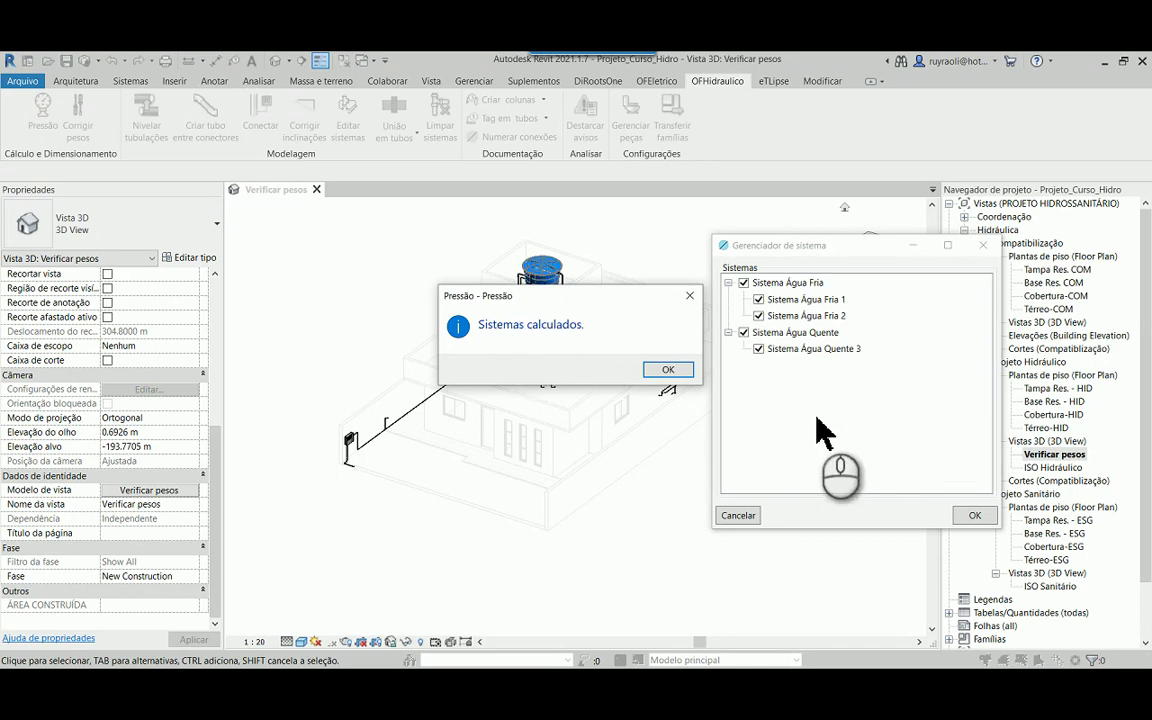
left_click(670, 370)
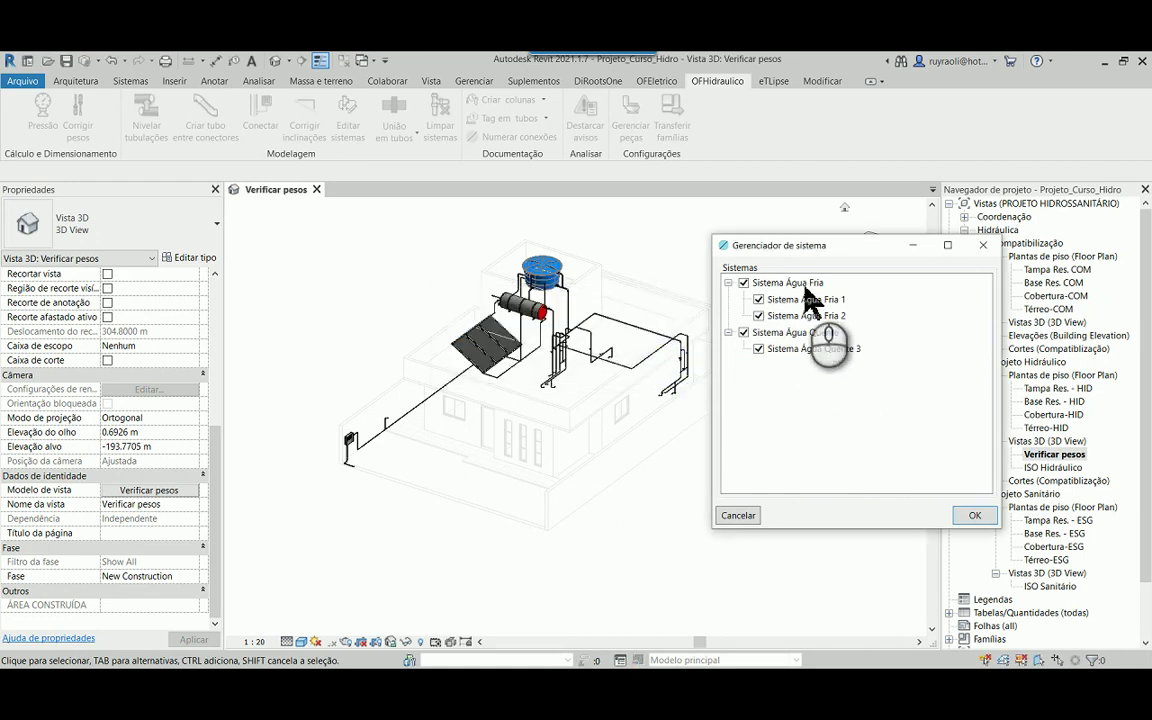
Select only the elements of Sistema Água Fria 1 in the Revit model to see its extent
left_click(759, 315)
left_click(743, 332)
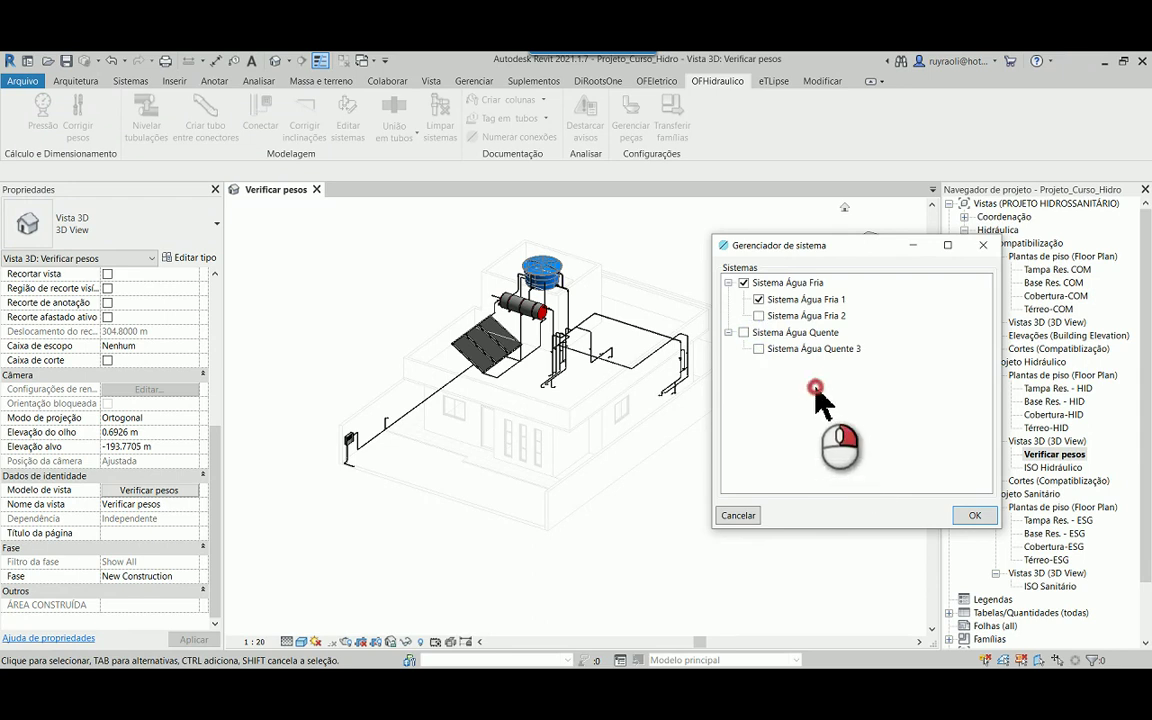
right_click(815, 390)
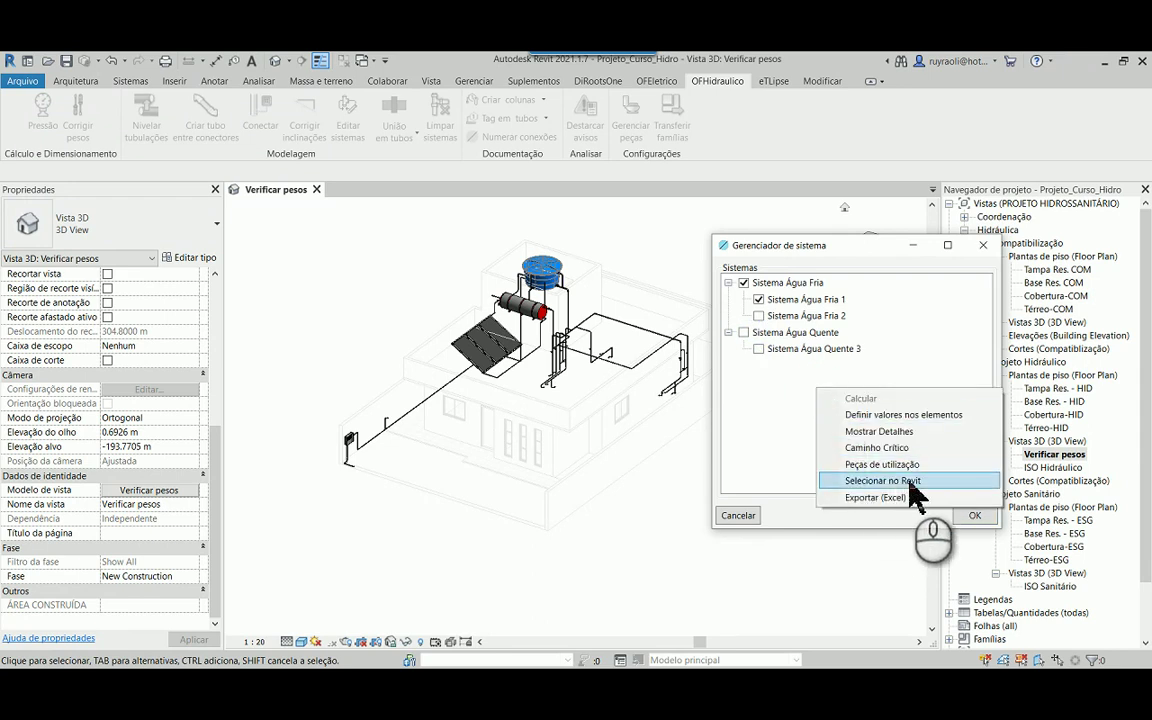
left_click(897, 484)
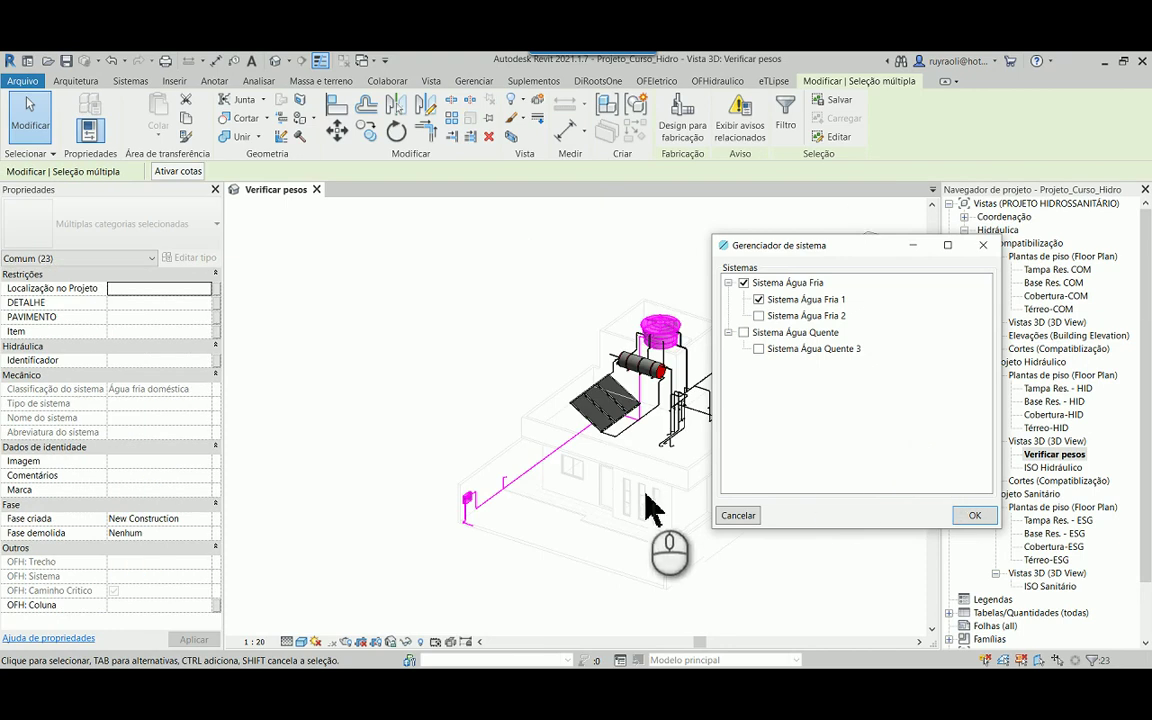
middle_click_drag(652, 508, 501, 478)
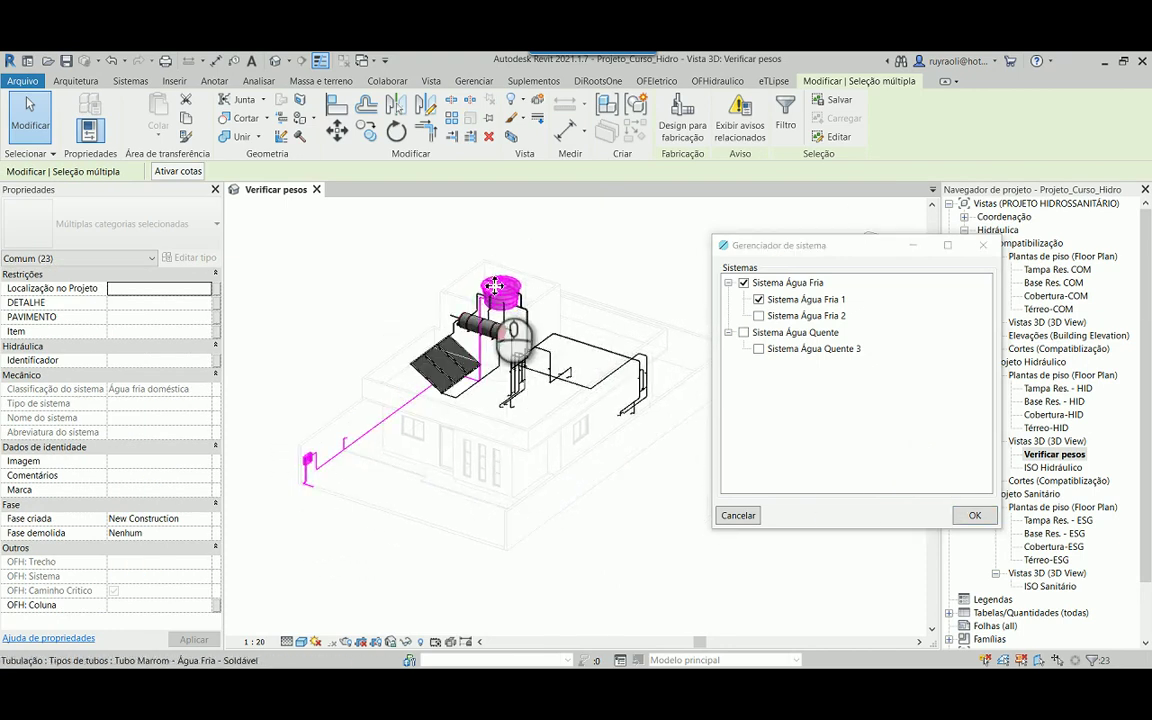
Select only the elements of Sistema Água Fria 2 in the model and examine its piping
left_click(882, 408)
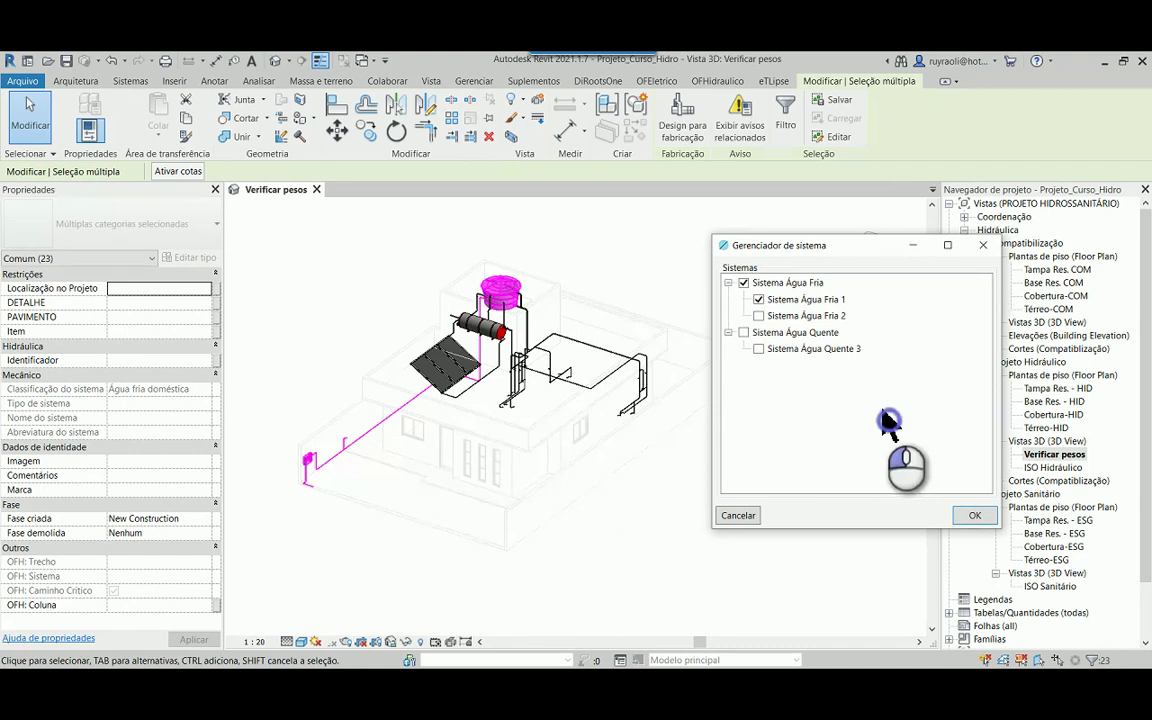
left_click(759, 316)
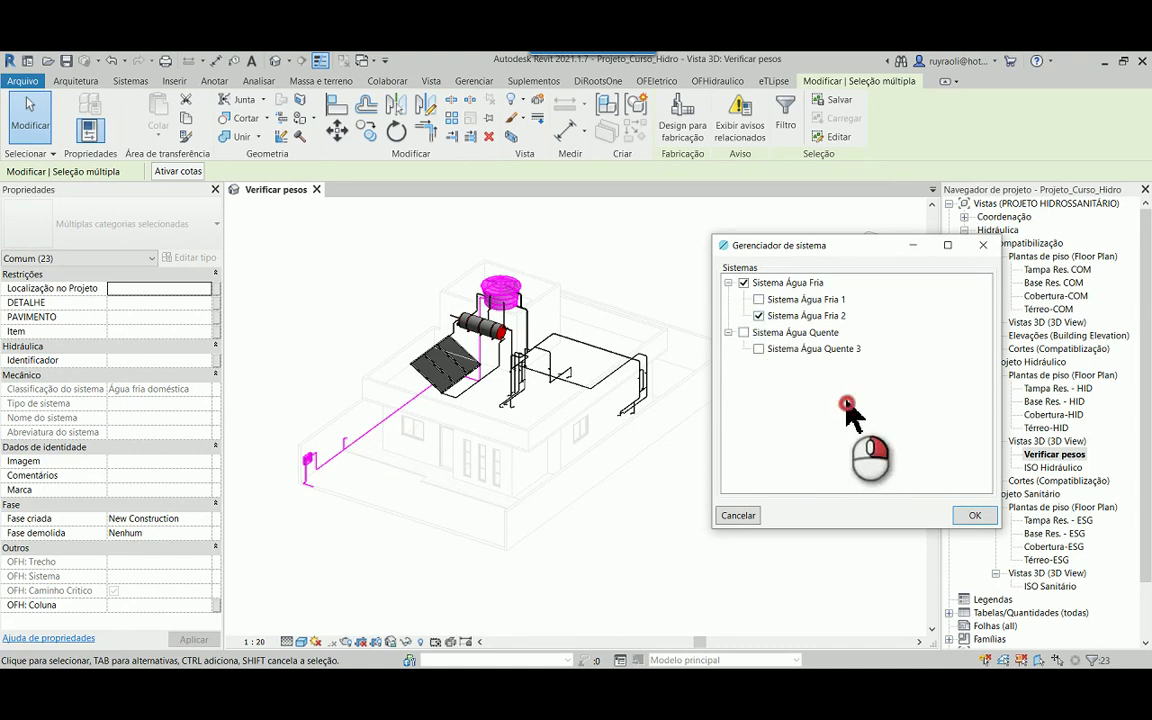
right_click(851, 408)
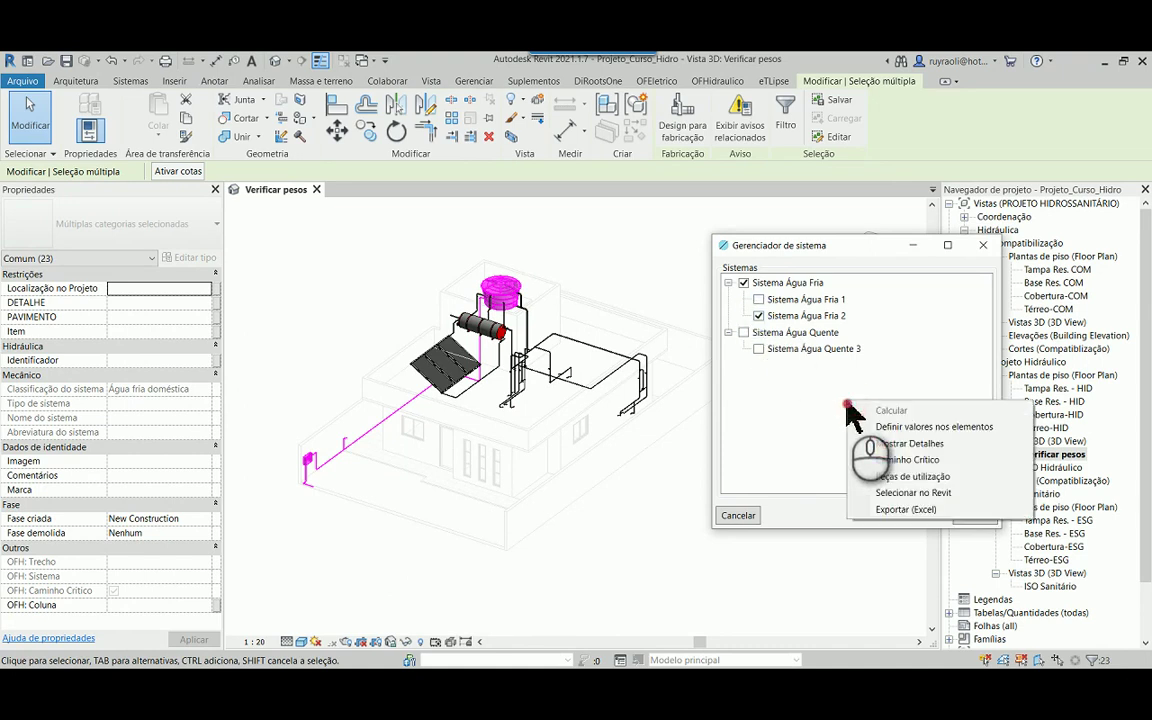
left_click(943, 493)
middle_click_drag(690, 398, 430, 290, "shift")
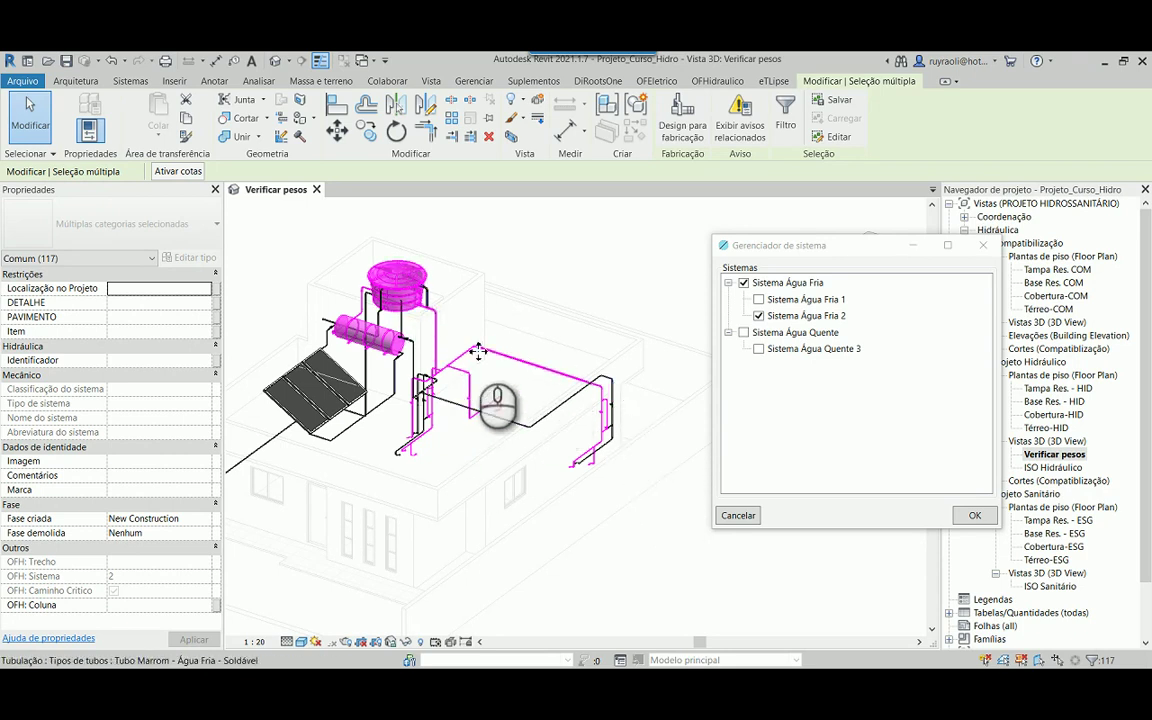
Select only the elements of Sistema Água Quente 3 in the model and examine its piping
left_click(759, 315)
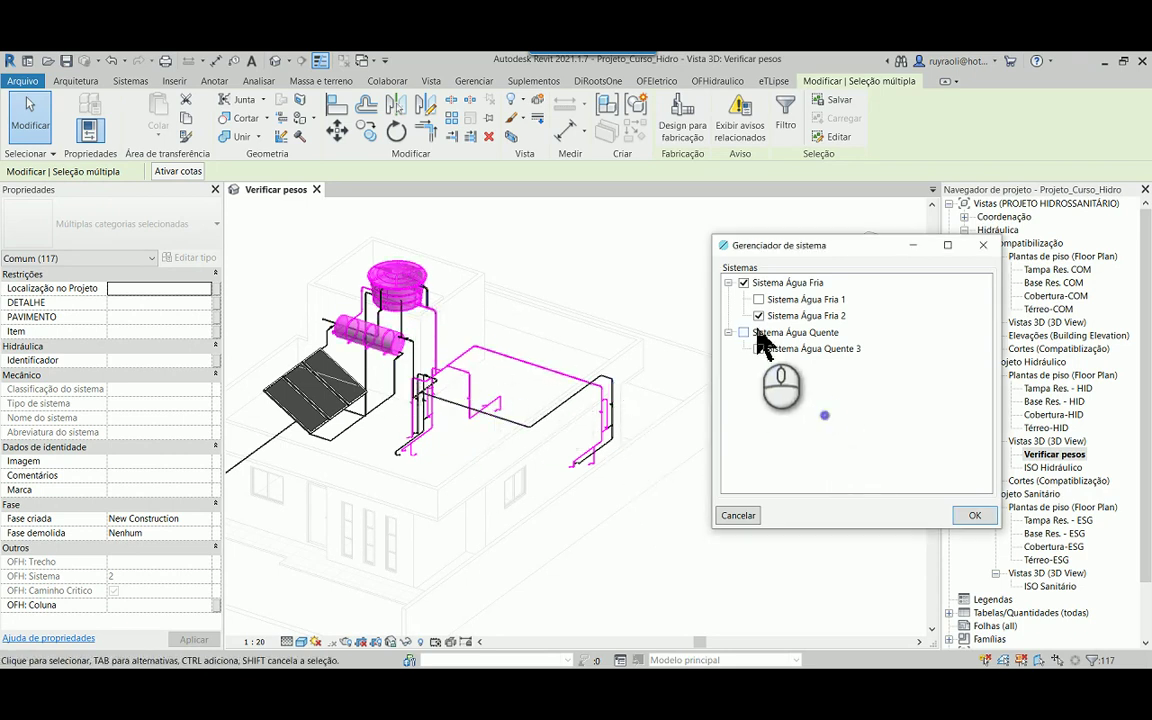
right_click(856, 408)
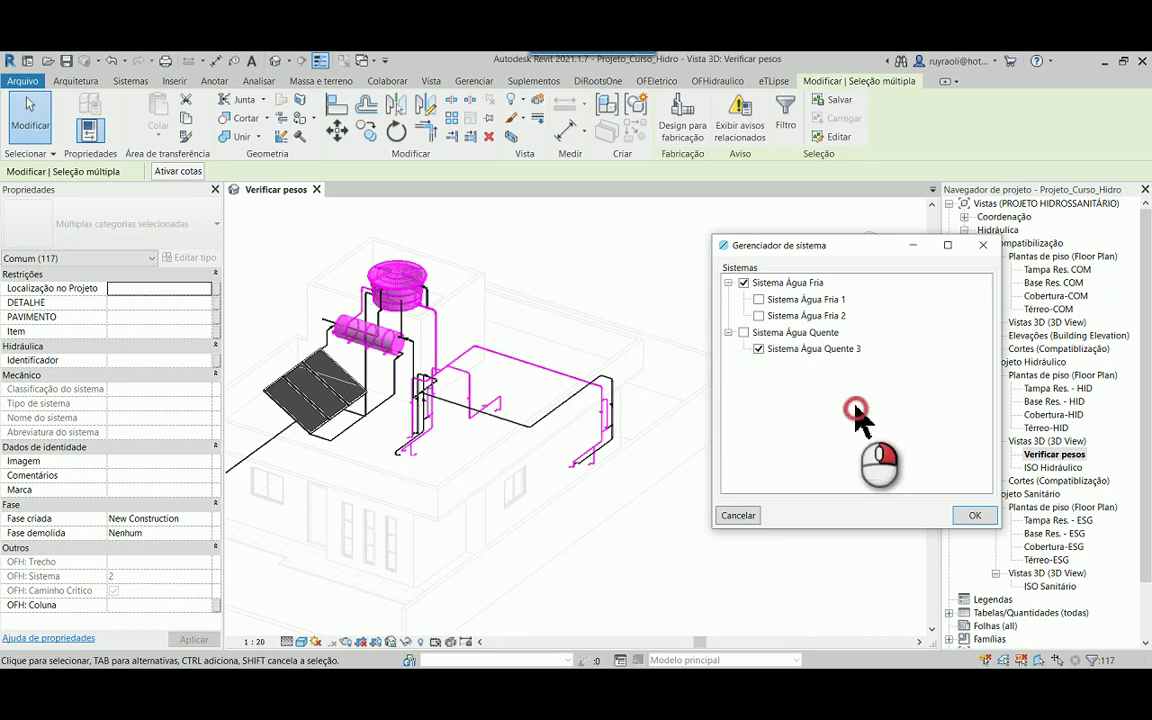
left_click(925, 499)
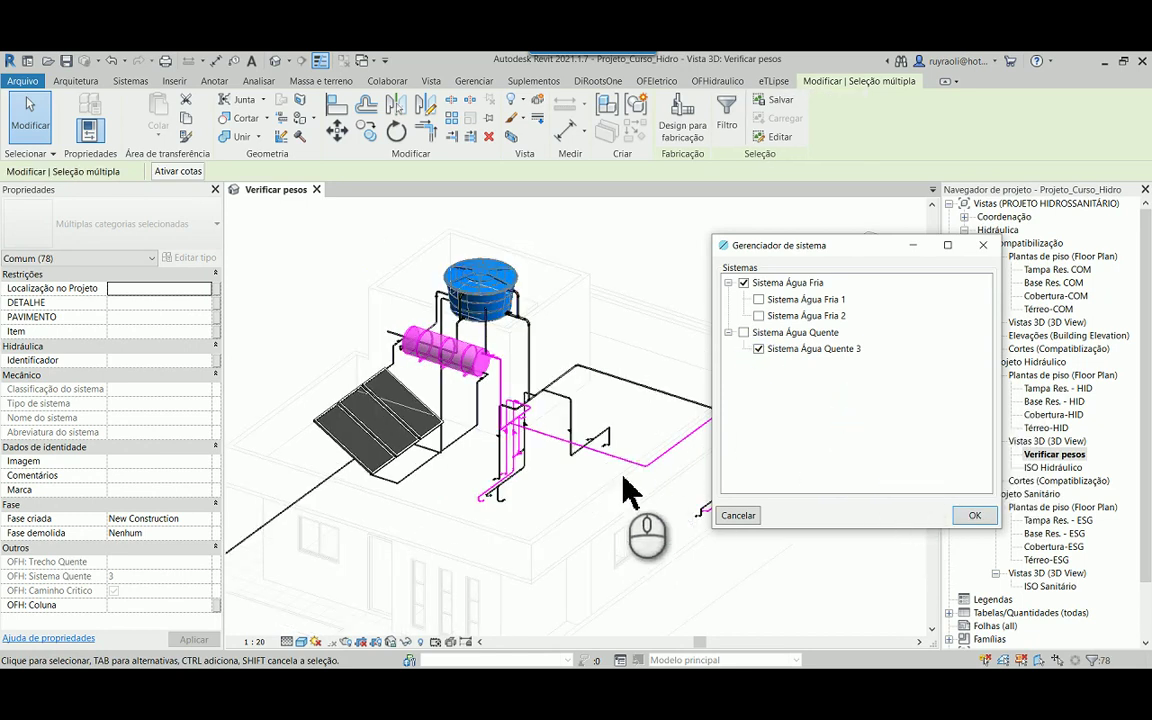
middle_click_drag(608, 541, 506, 481)
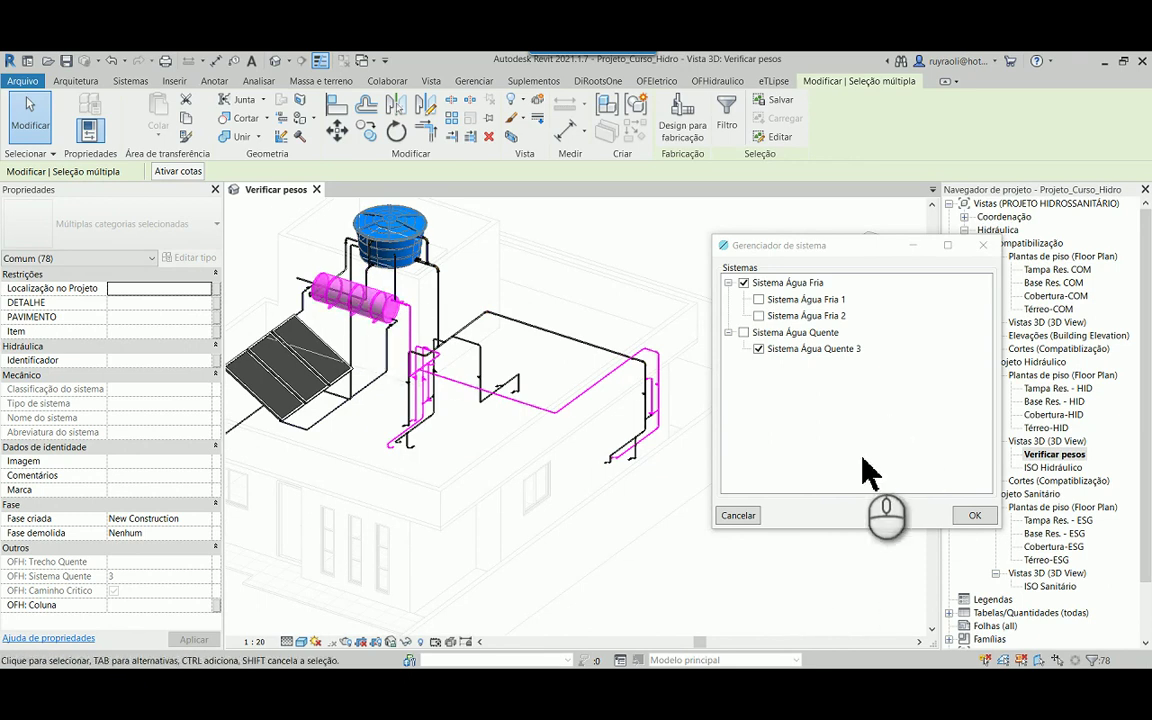
Check all cold and hot water systems again, show their calculation details and review the sections of the three systems
left_click(834, 420)
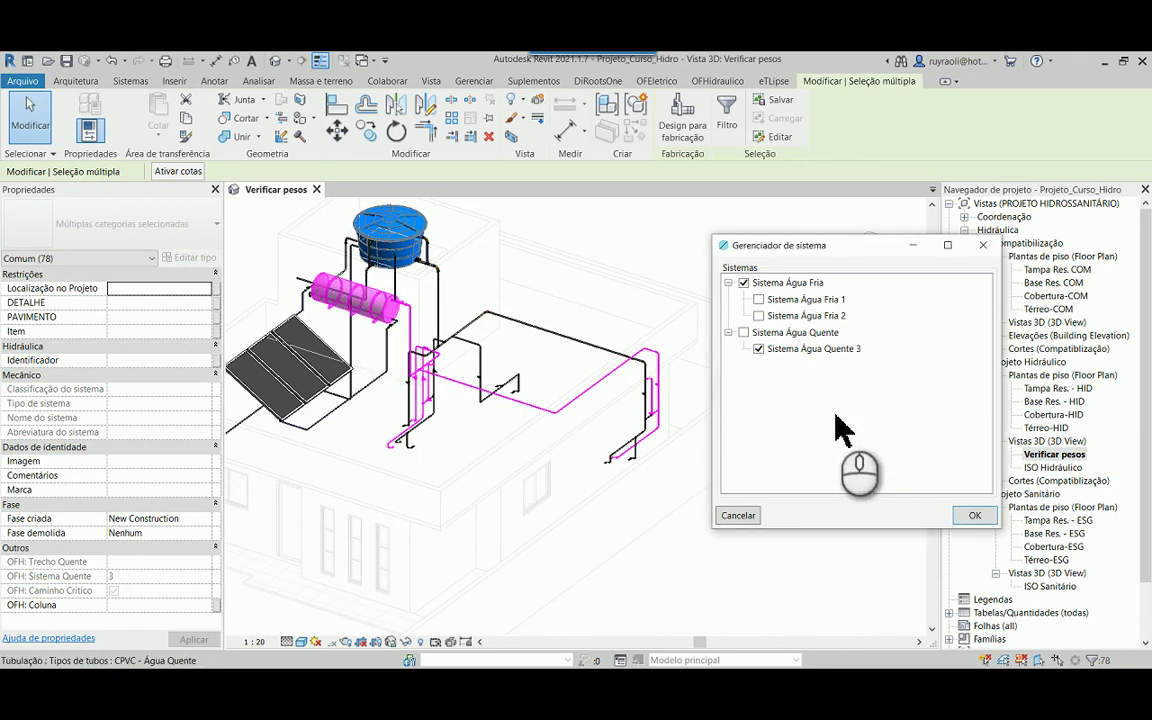
left_click(758, 315)
left_click(743, 332)
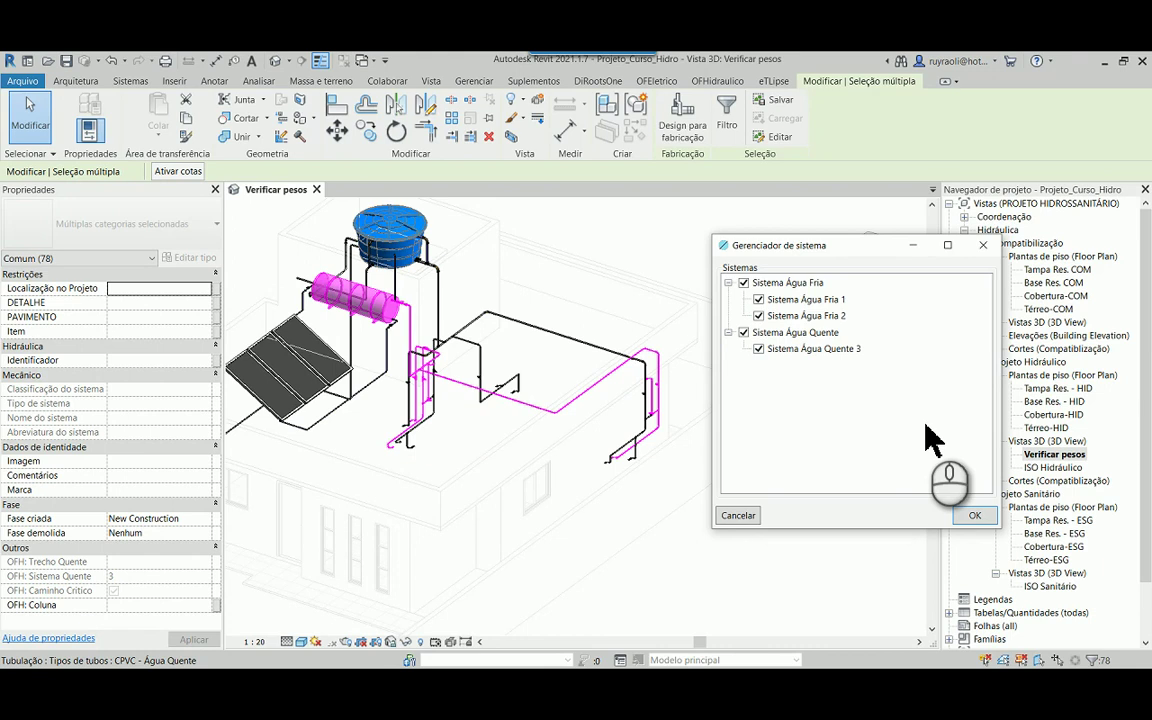
right_click(823, 390)
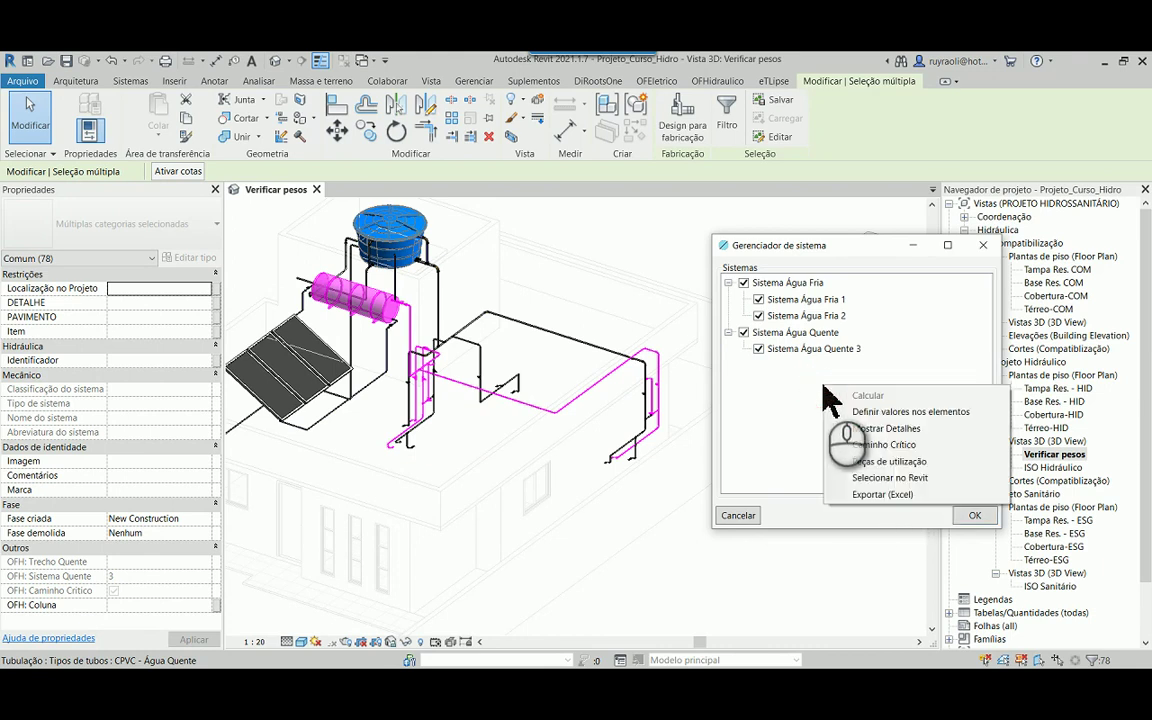
left_click(900, 428)
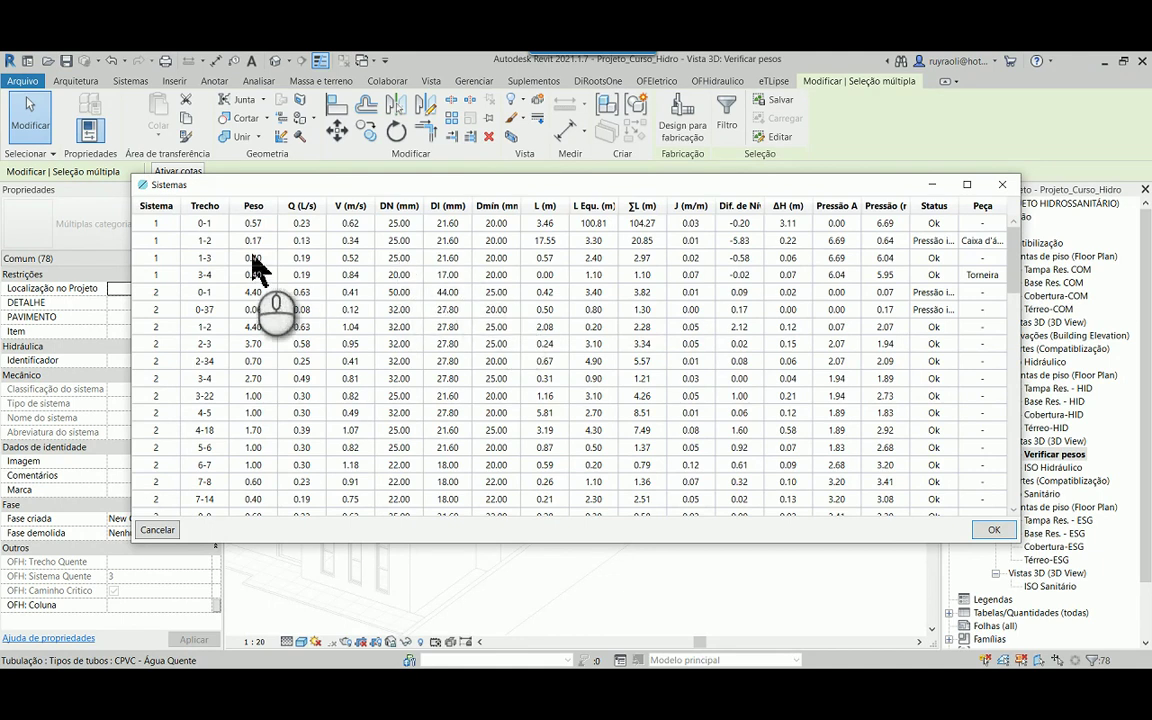
scroll(158, 215, "down", 10)
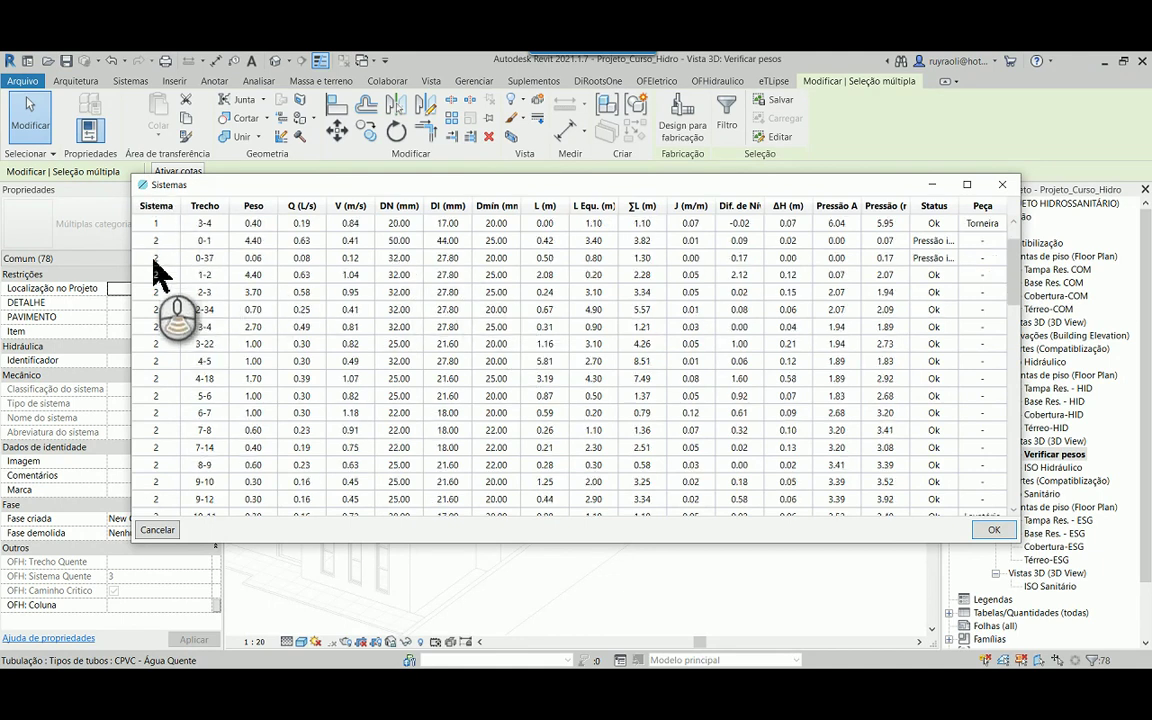
scroll(150, 300, "down", 2)
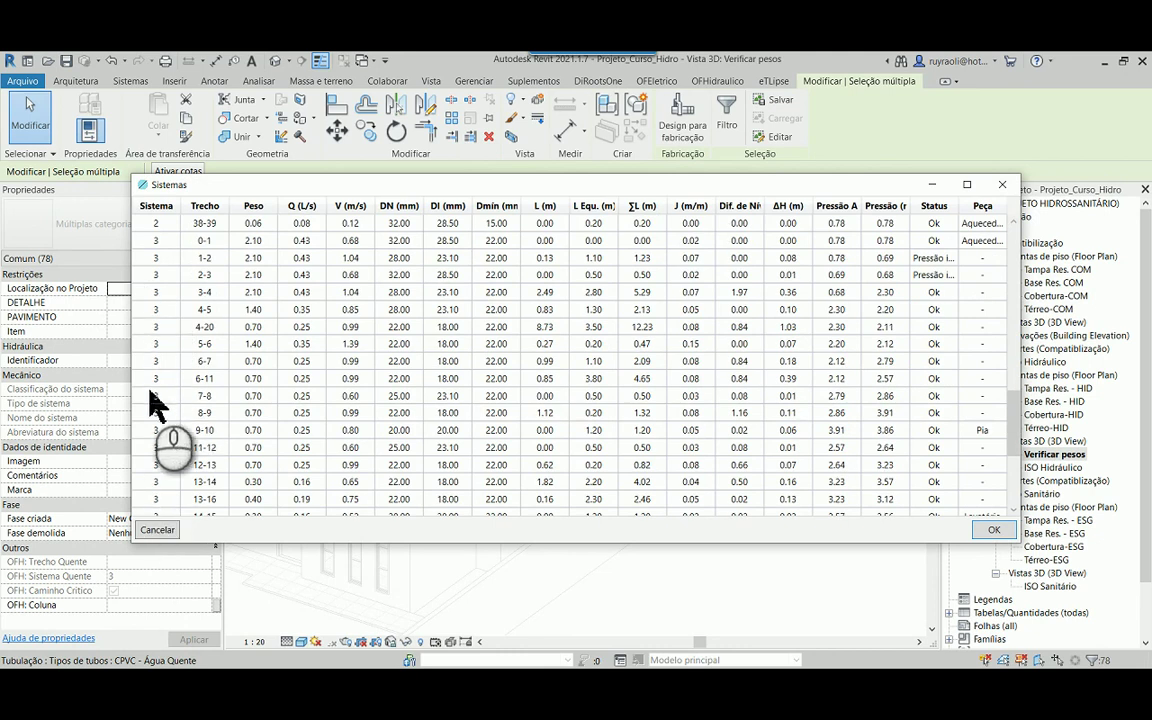
scroll(159, 411, "up", 7)
scroll(178, 292, "up", 6)
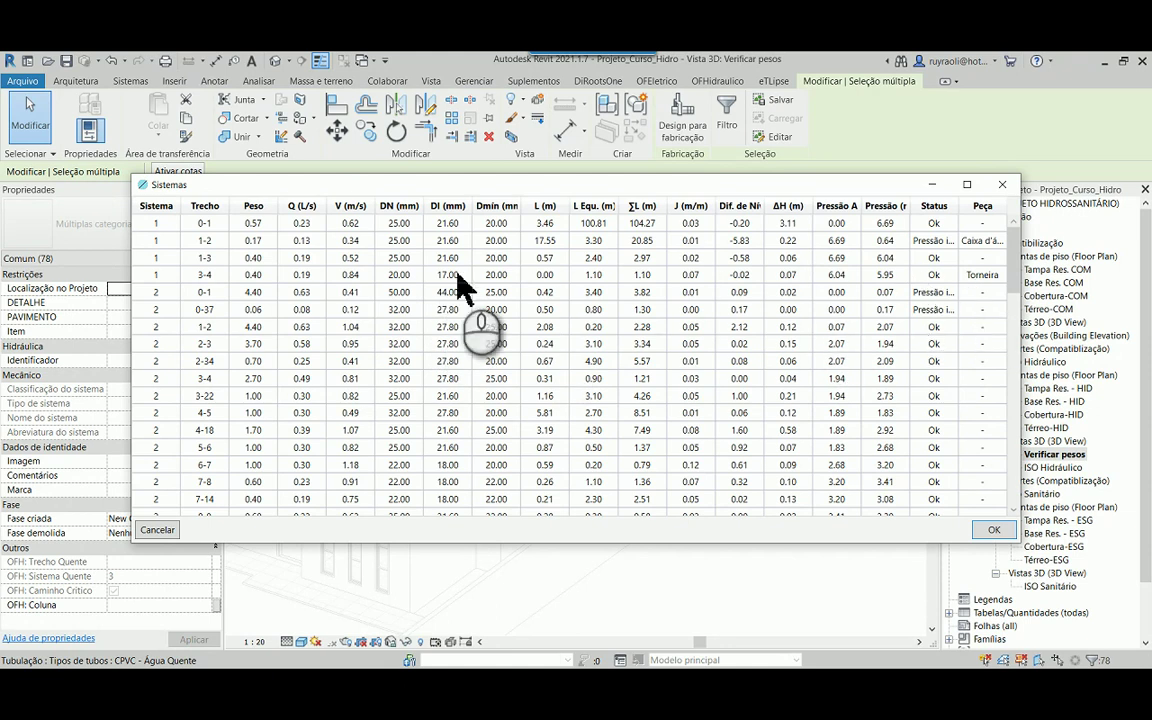
Expand section 3-4 of system 1 and highlight its Joelho and Torneira in the model
left_click(345, 274)
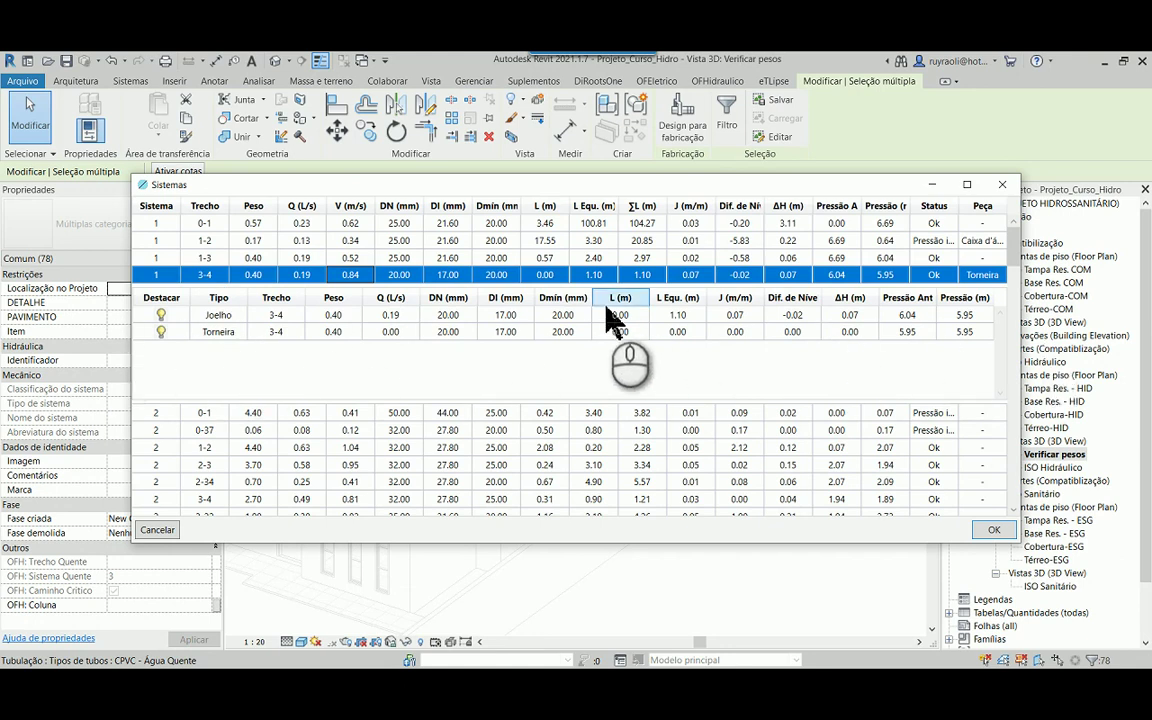
left_click(161, 316)
left_click_drag(650, 190, 807, 539)
left_click(225, 328)
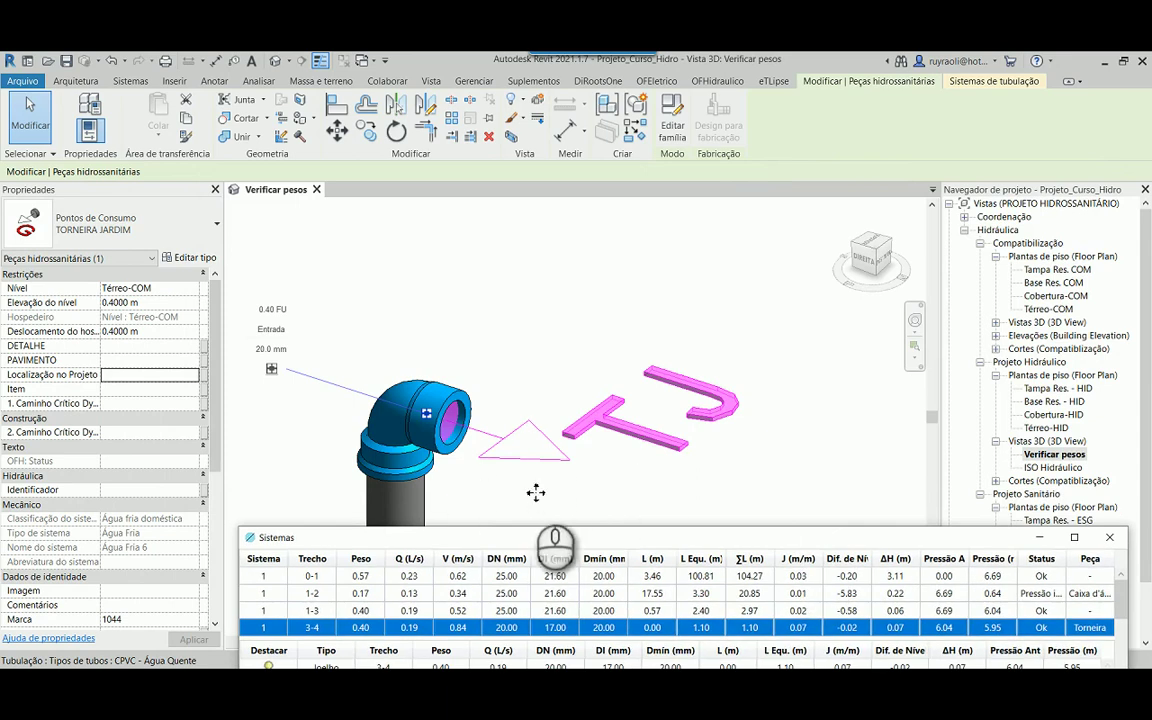
Collapse section 3-4 of system 1, then expand section 10-11 of system 2 and review its Joelho and Lavatório pressure values
left_click_drag(712, 540, 664, 222)
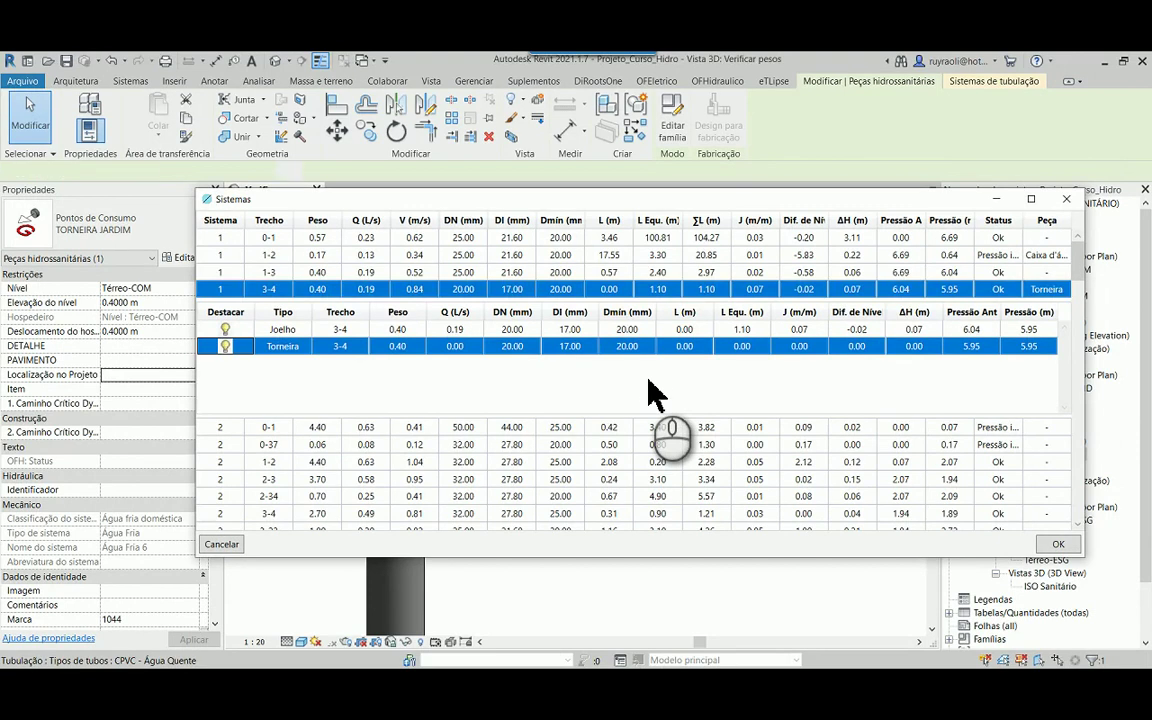
left_click(589, 289)
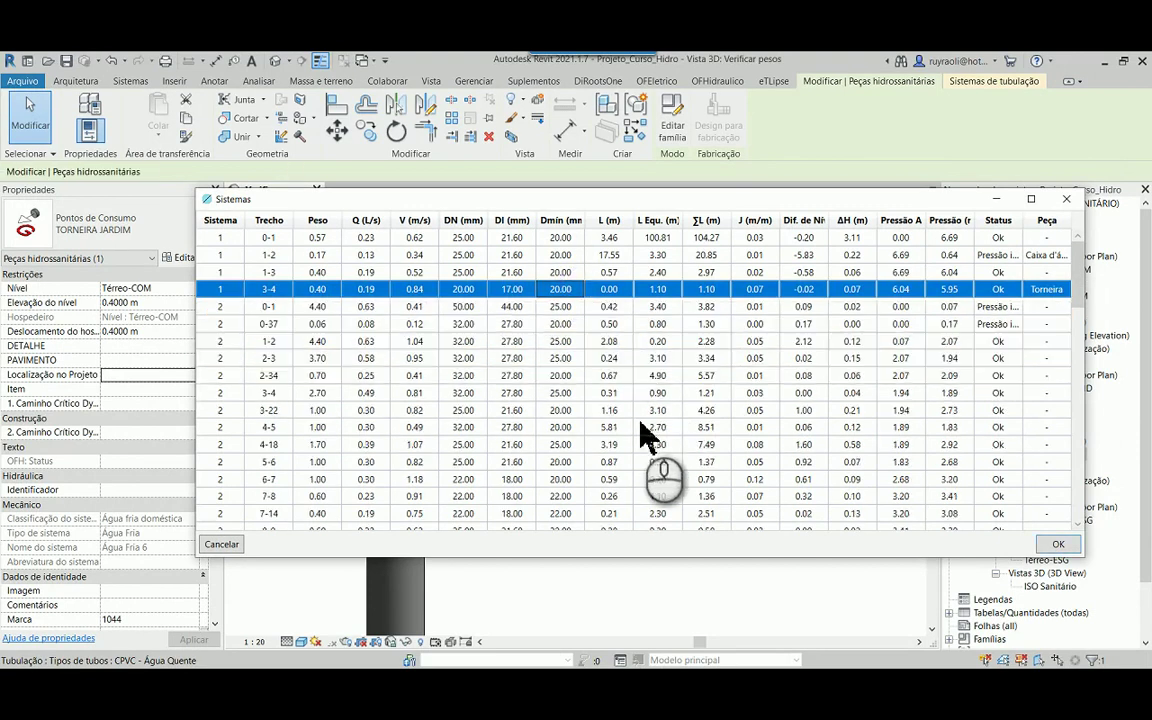
scroll(560, 290, "down", 3)
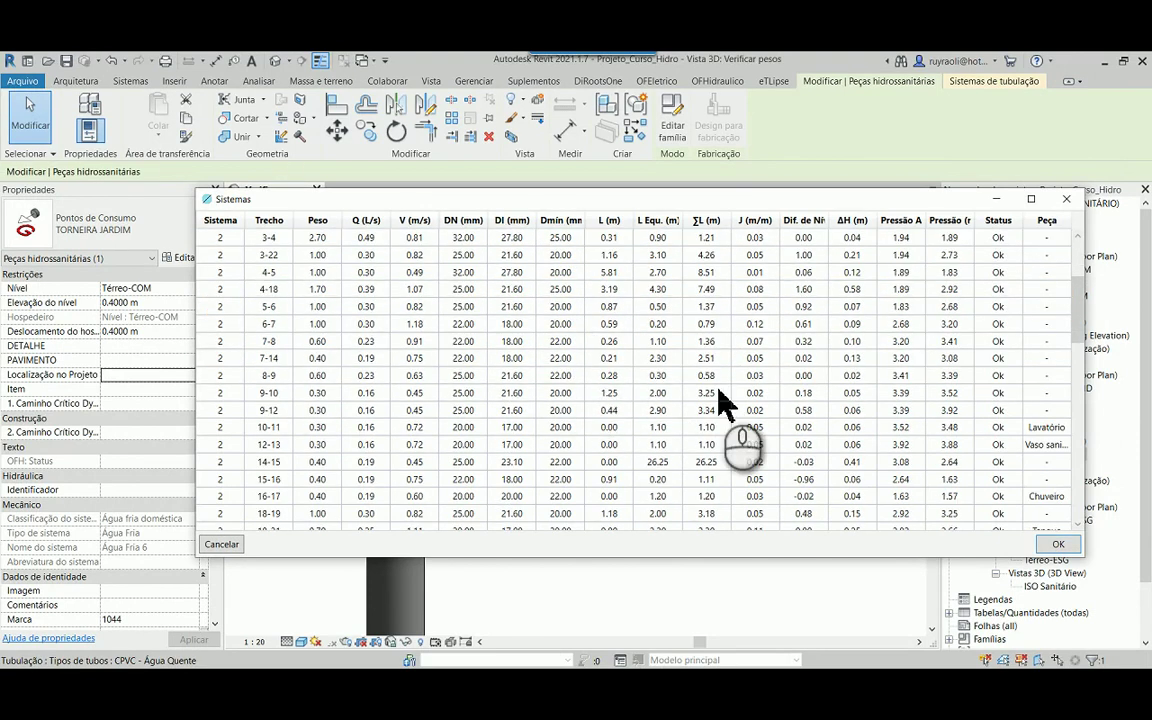
left_click(511, 427)
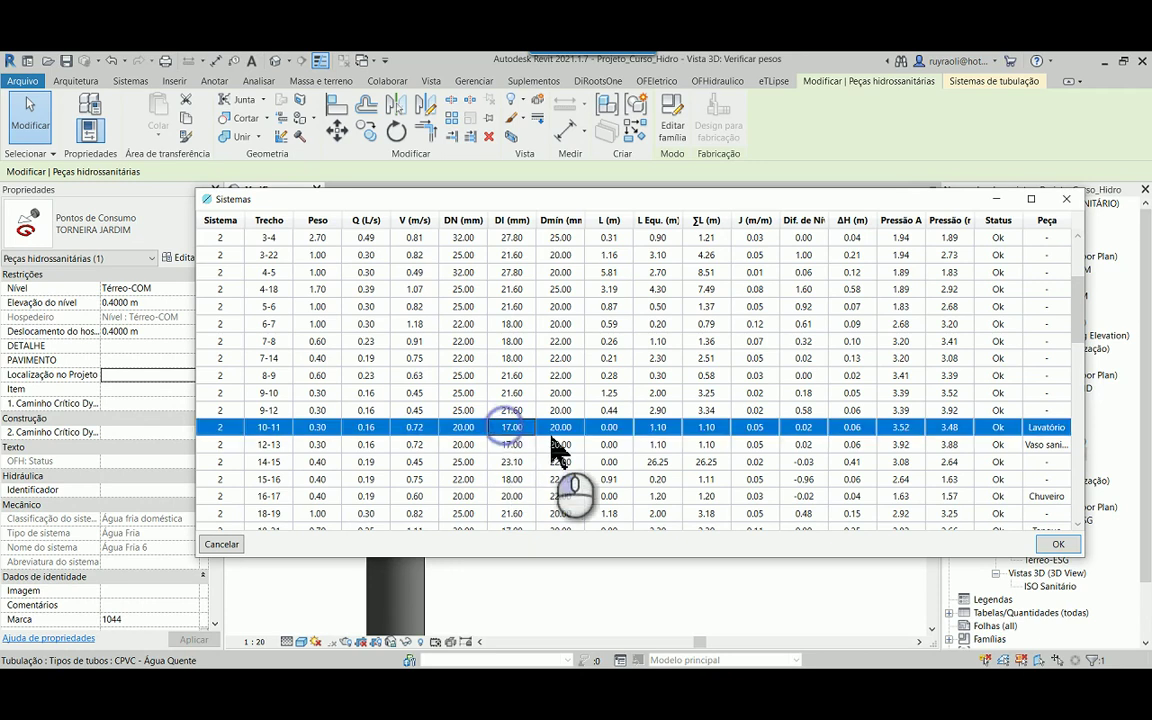
left_click(272, 430)
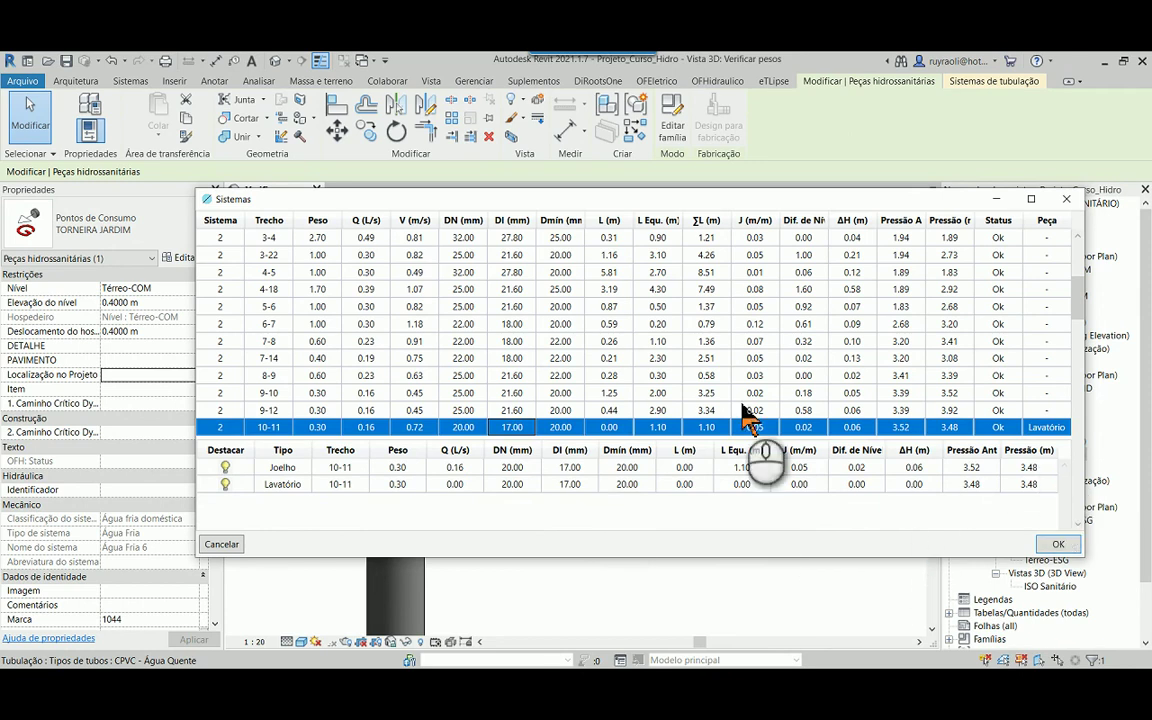
left_click(800, 427)
left_click(800, 425)
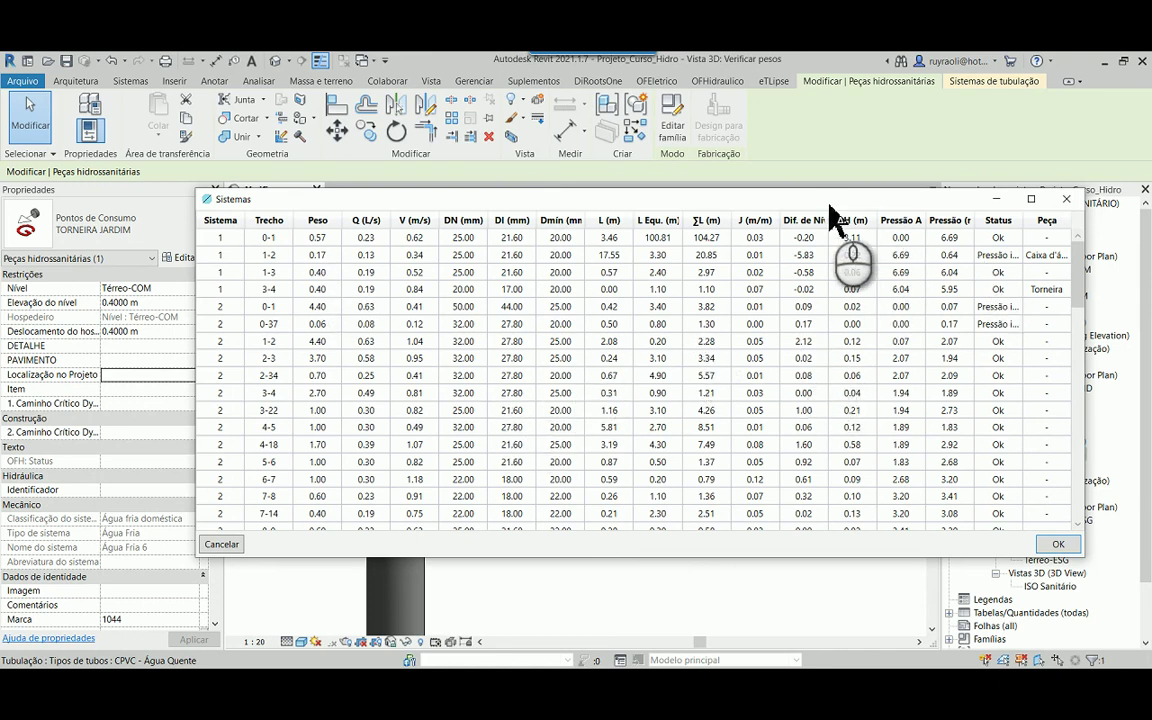
Expand section 0-1 of system 2 to check its component details, then collapse it again
left_click_drag(828, 199, 836, 267)
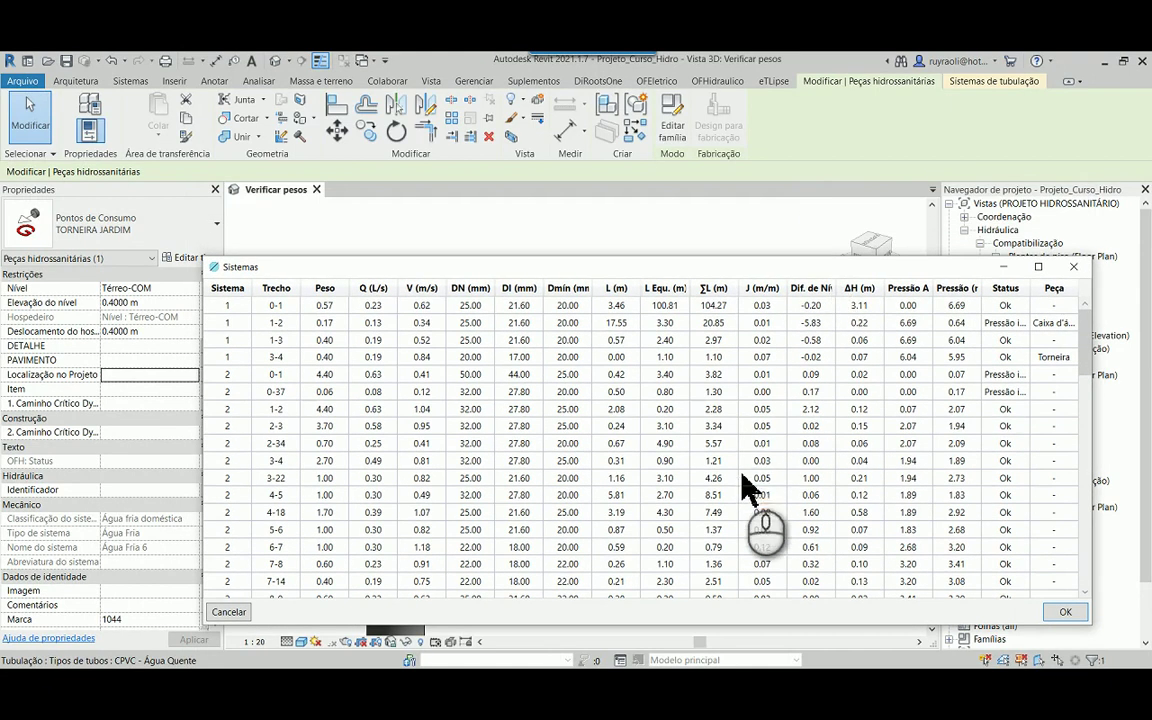
scroll(660, 428, "down", 2)
scroll(656, 414, "up", 5)
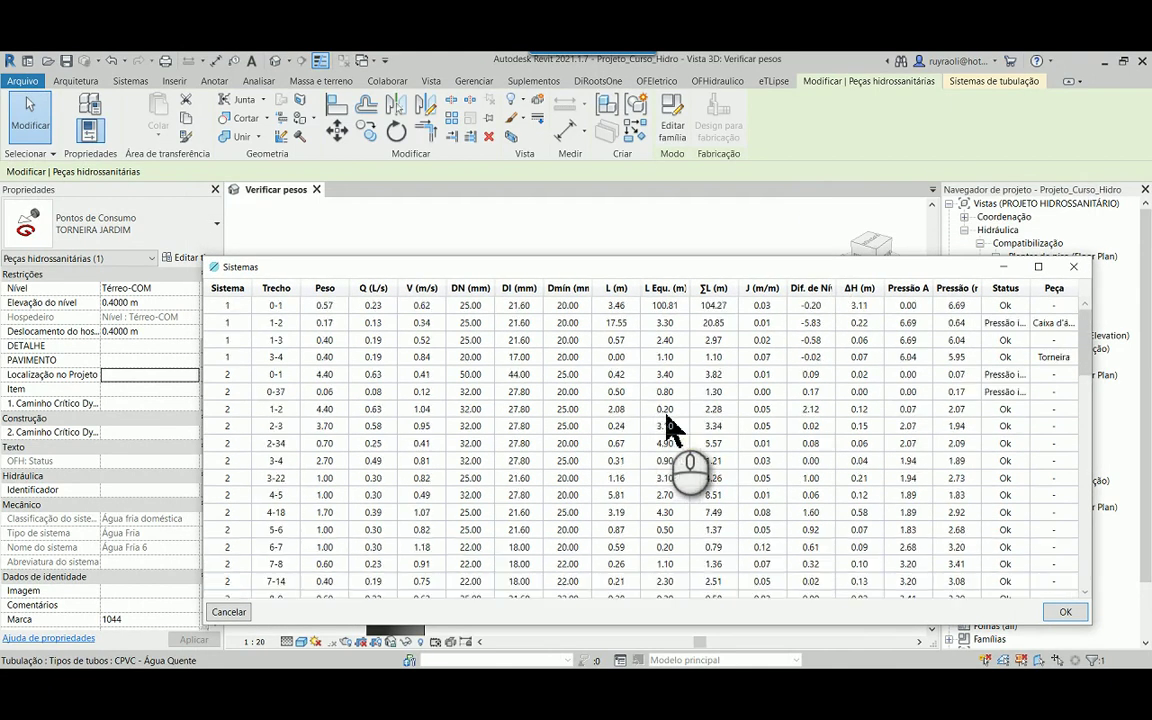
left_click(577, 376)
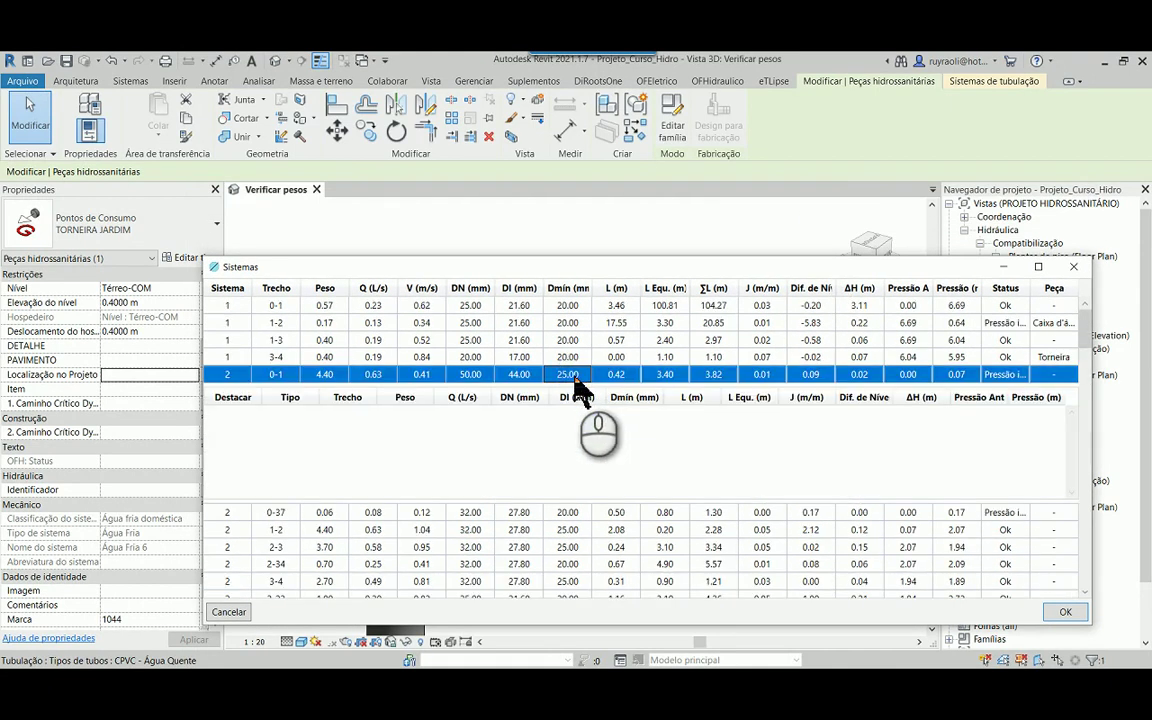
left_click(567, 376)
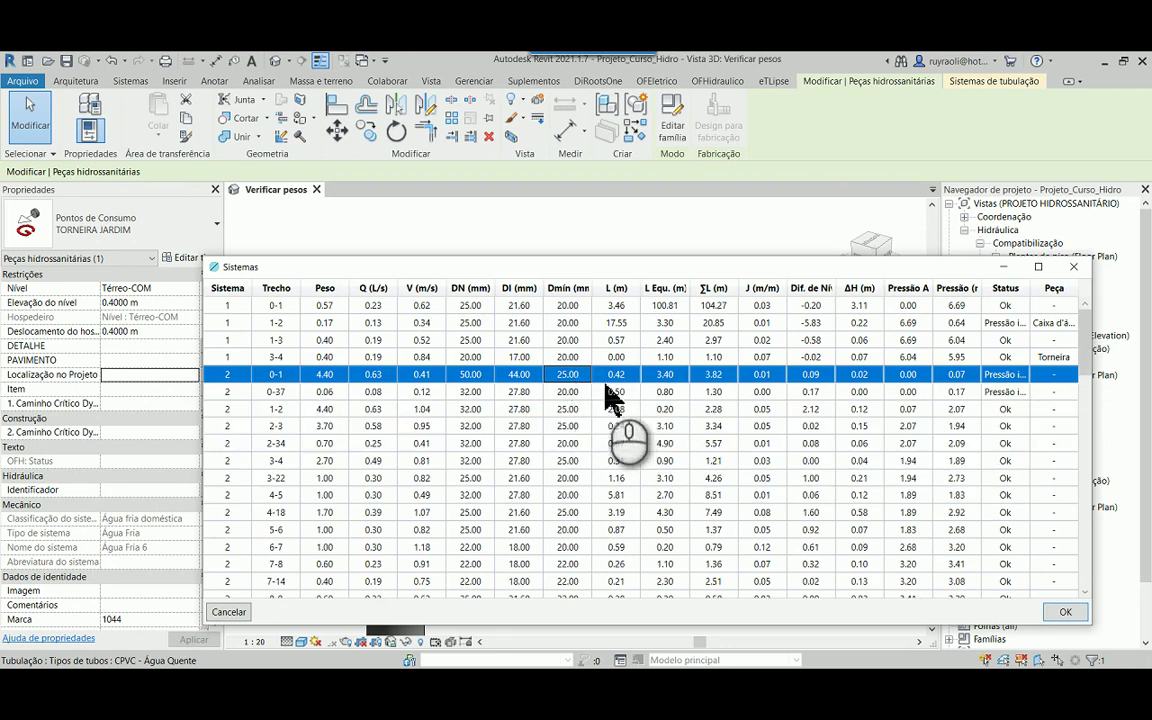
Select section 0-1 of system 2 in the Revit model, examine its location within the piping, and clear the selection
right_click(617, 390)
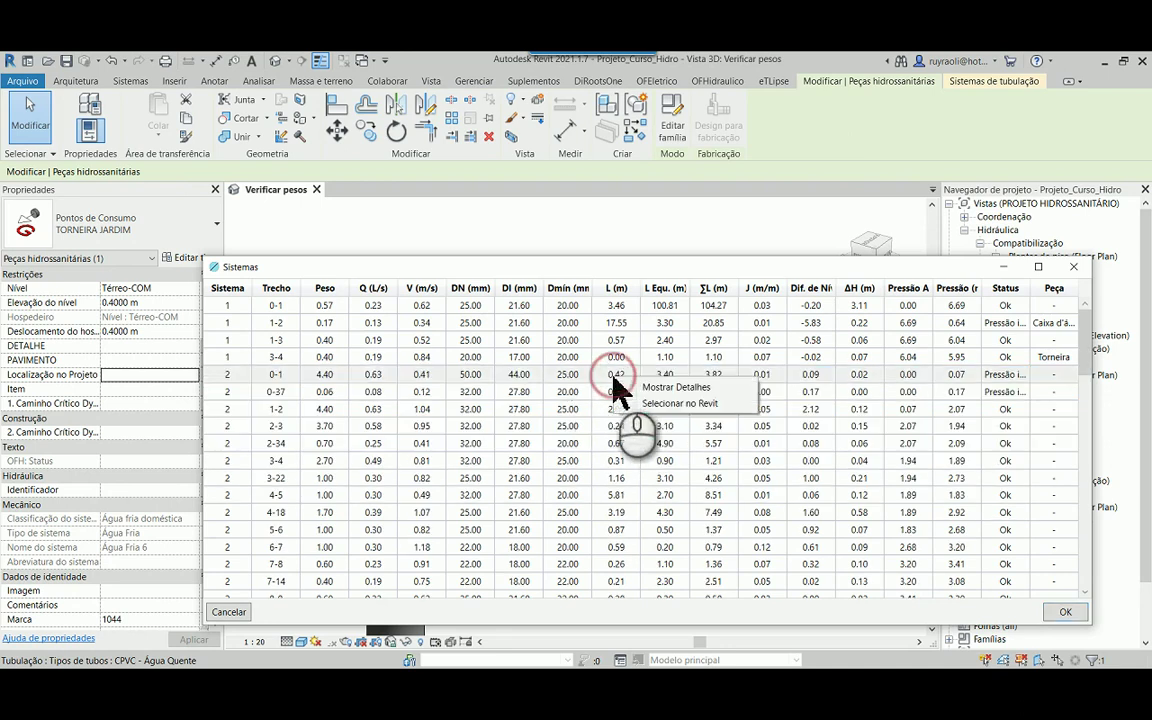
left_click(695, 404)
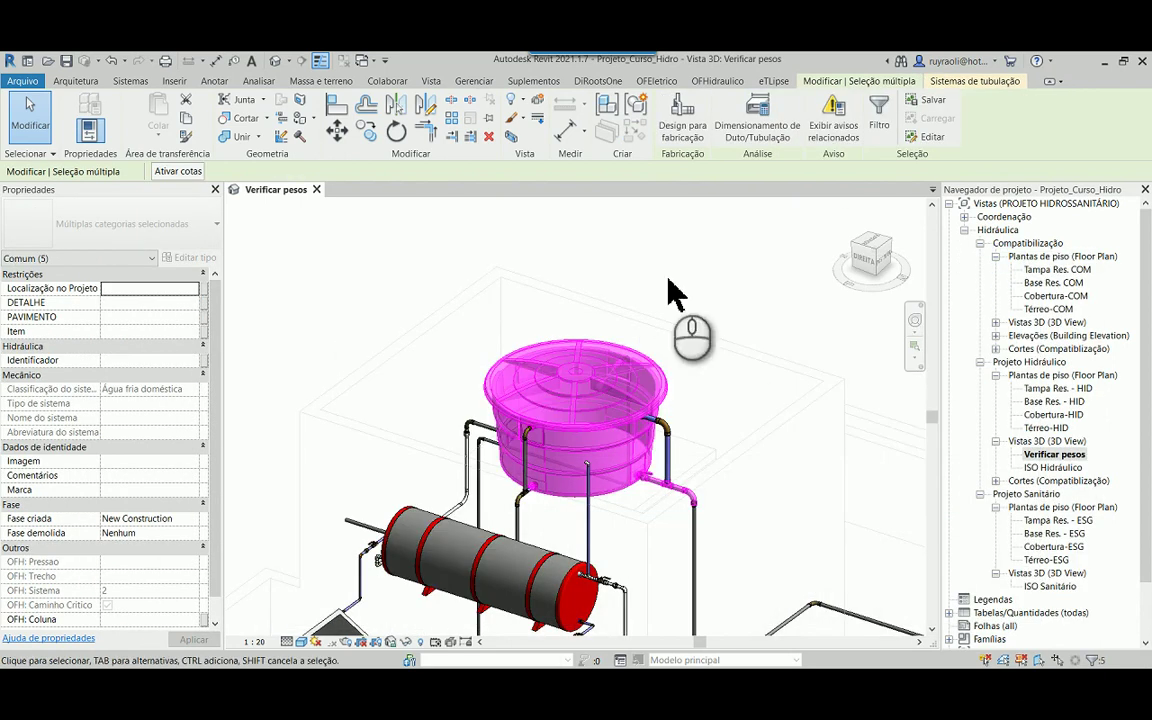
scroll(600, 285, "down", 2)
scroll(540, 405, "down", 3)
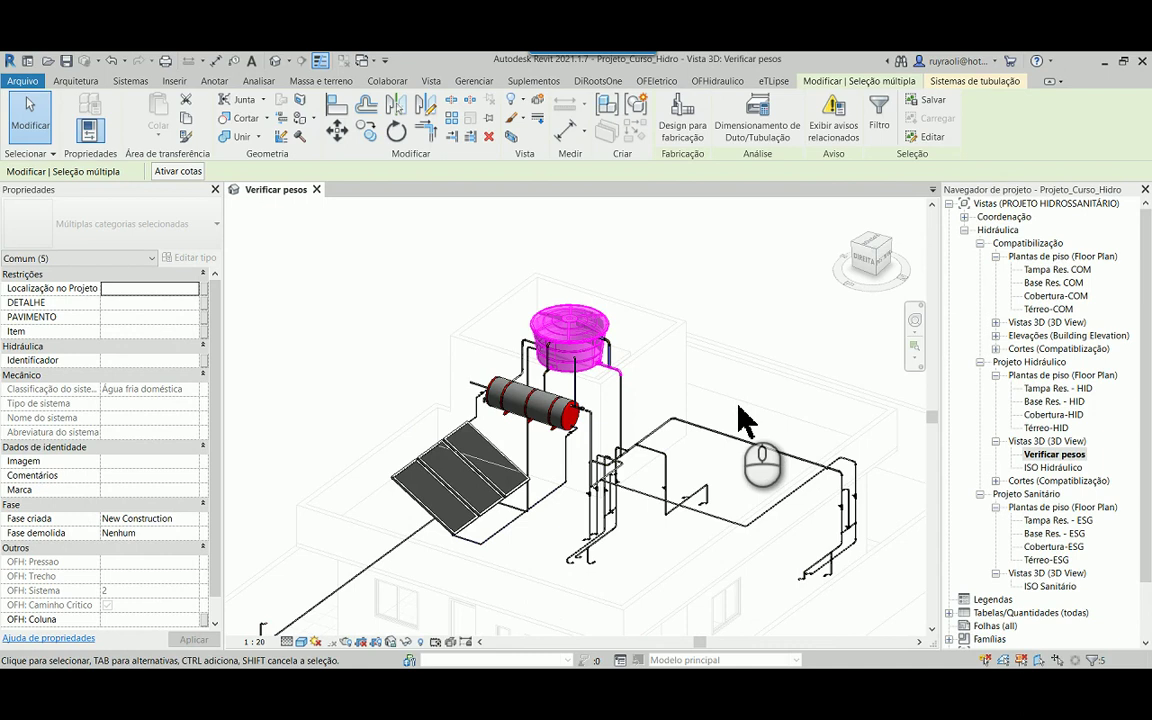
left_click(717, 328)
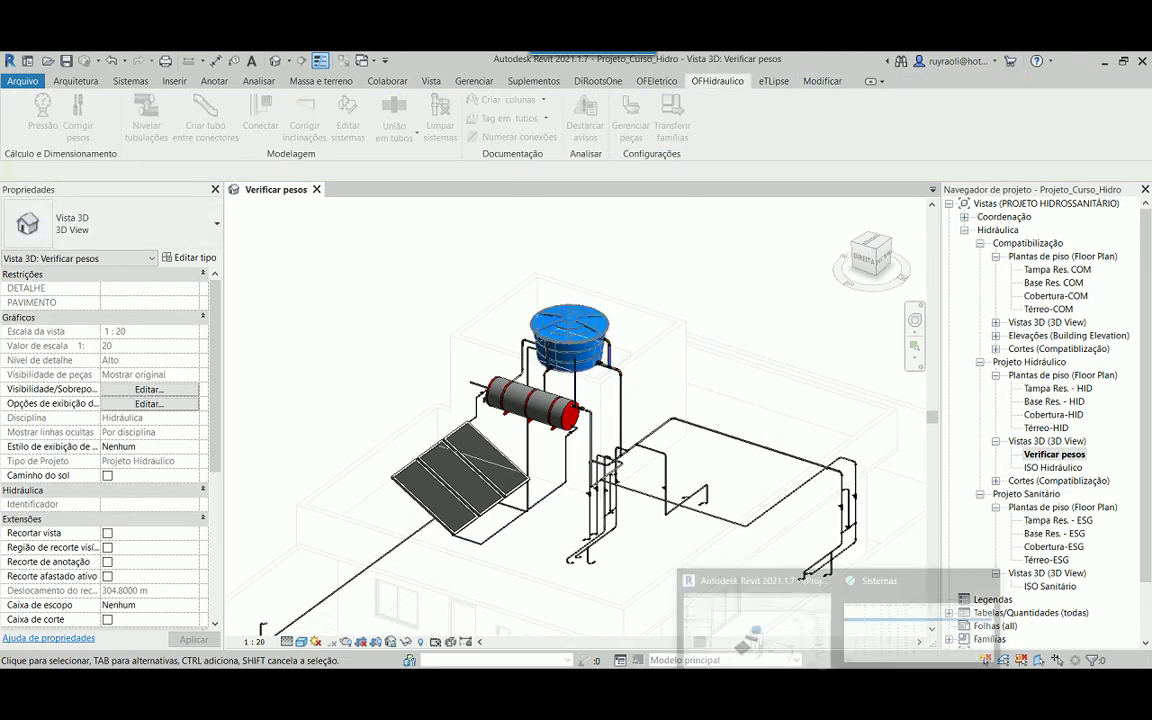
Close the section results and write the calculated values to the elements of all three checked systems
left_click(920, 610)
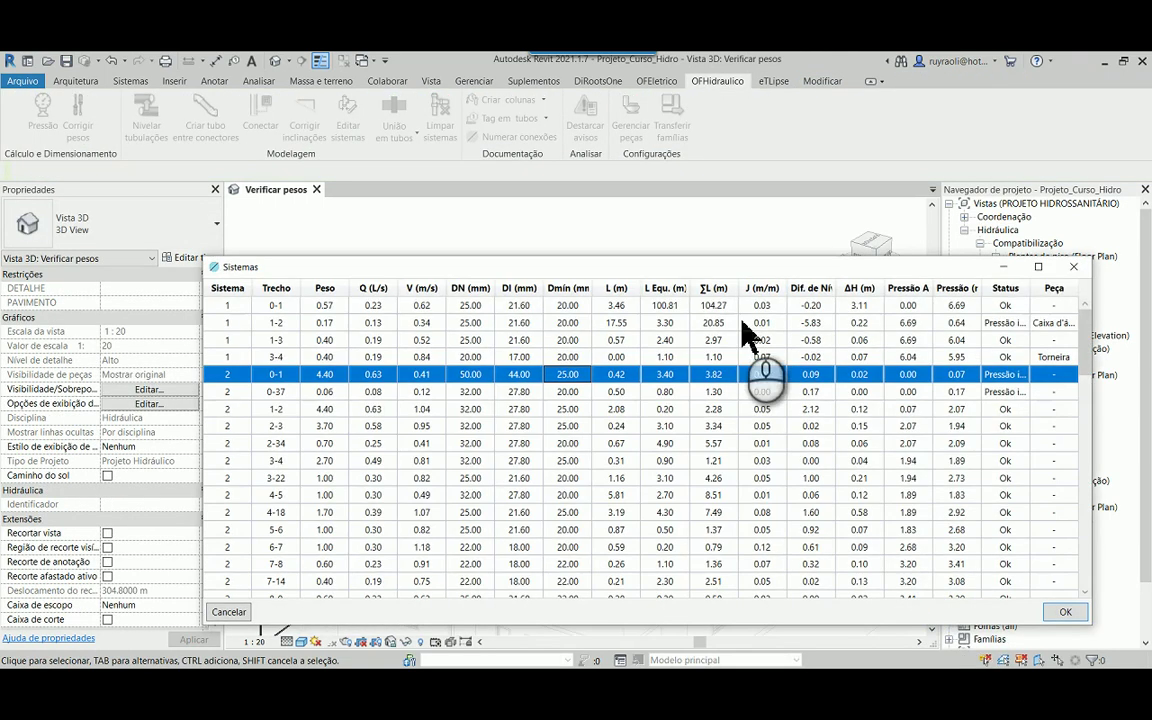
left_click(1075, 268)
left_click(805, 388)
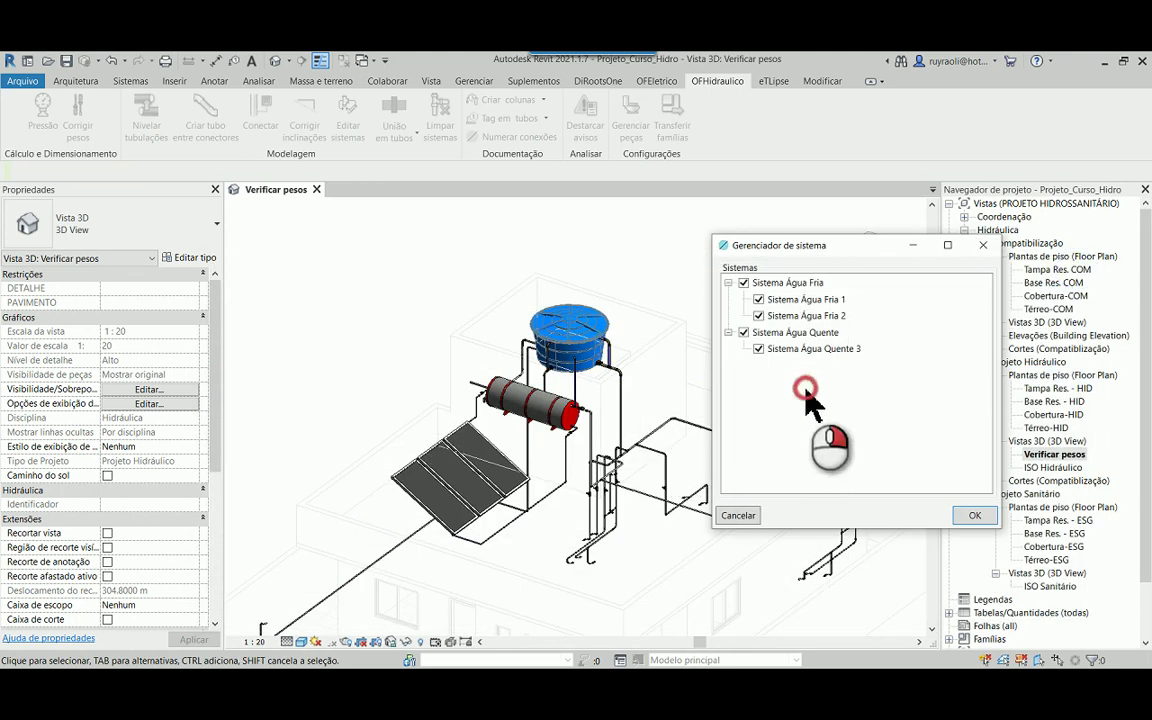
right_click(806, 393)
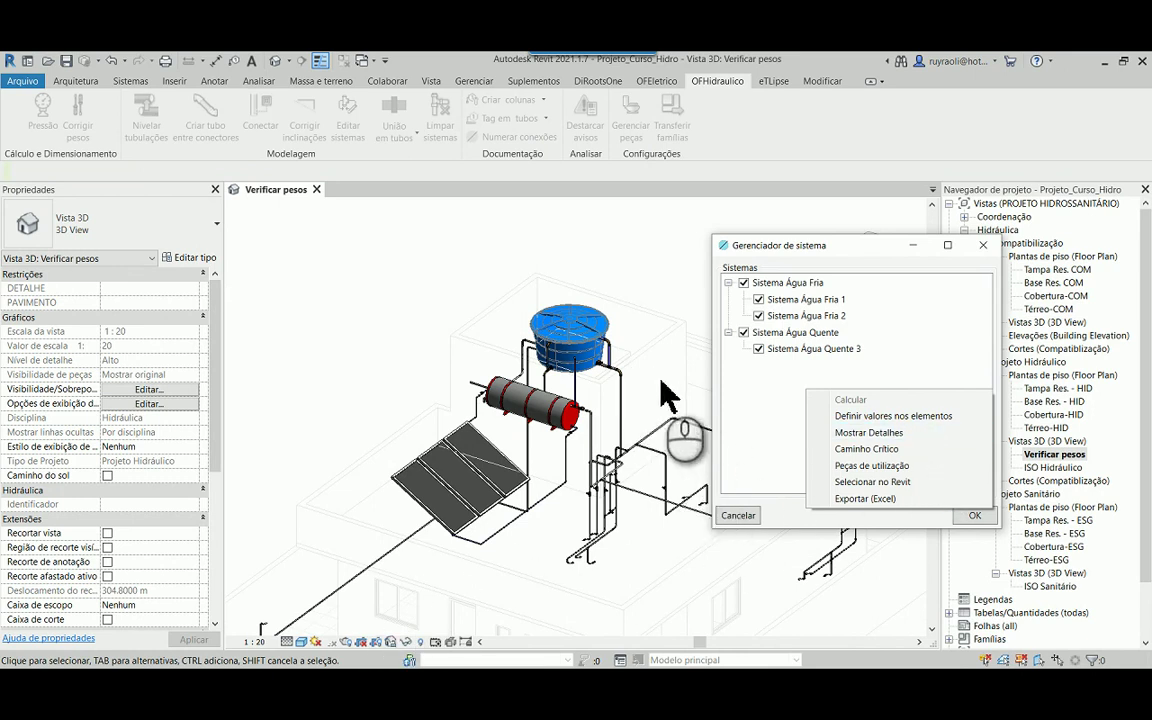
left_click(924, 416)
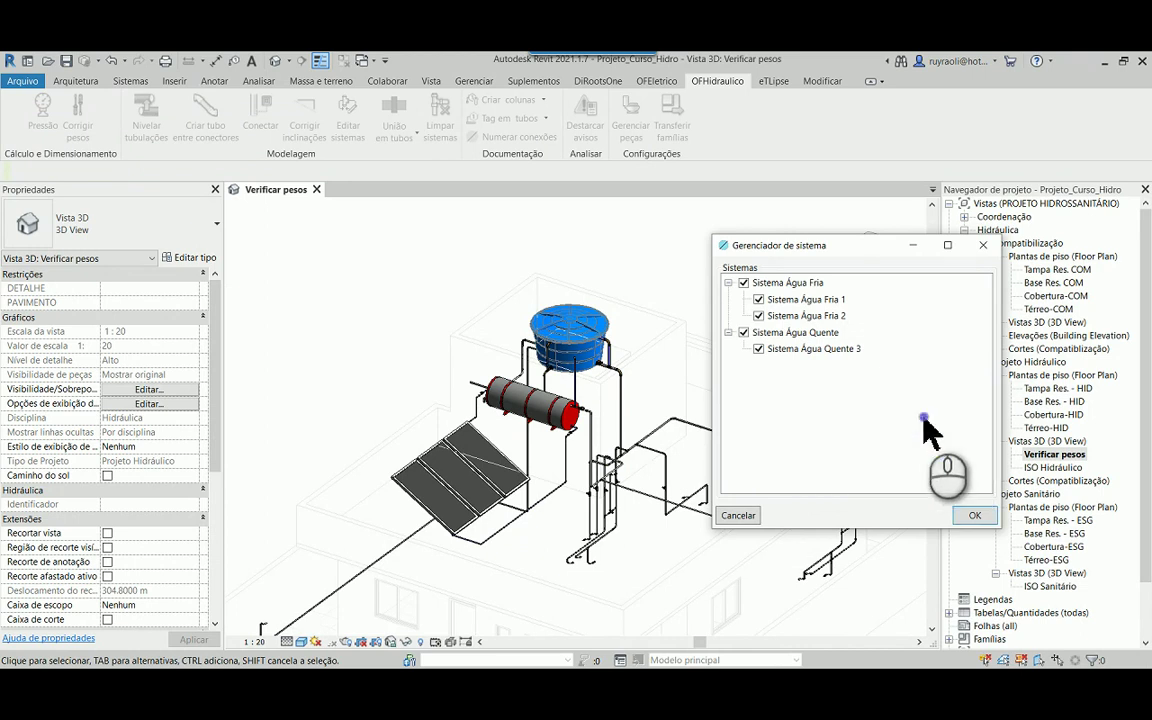
Select the long horizontal 22 mm CPVC hot water pipe and read its OFH pressure, section, system and critical path parameters
left_click(913, 246)
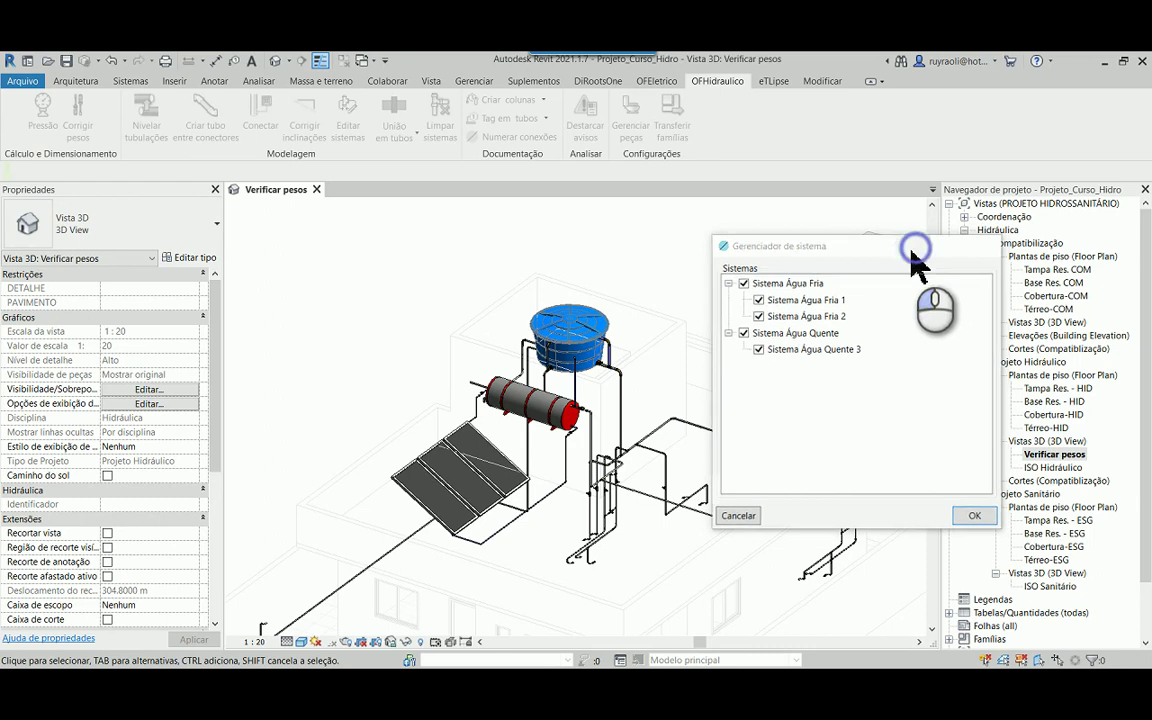
scroll(703, 585, "up", 10)
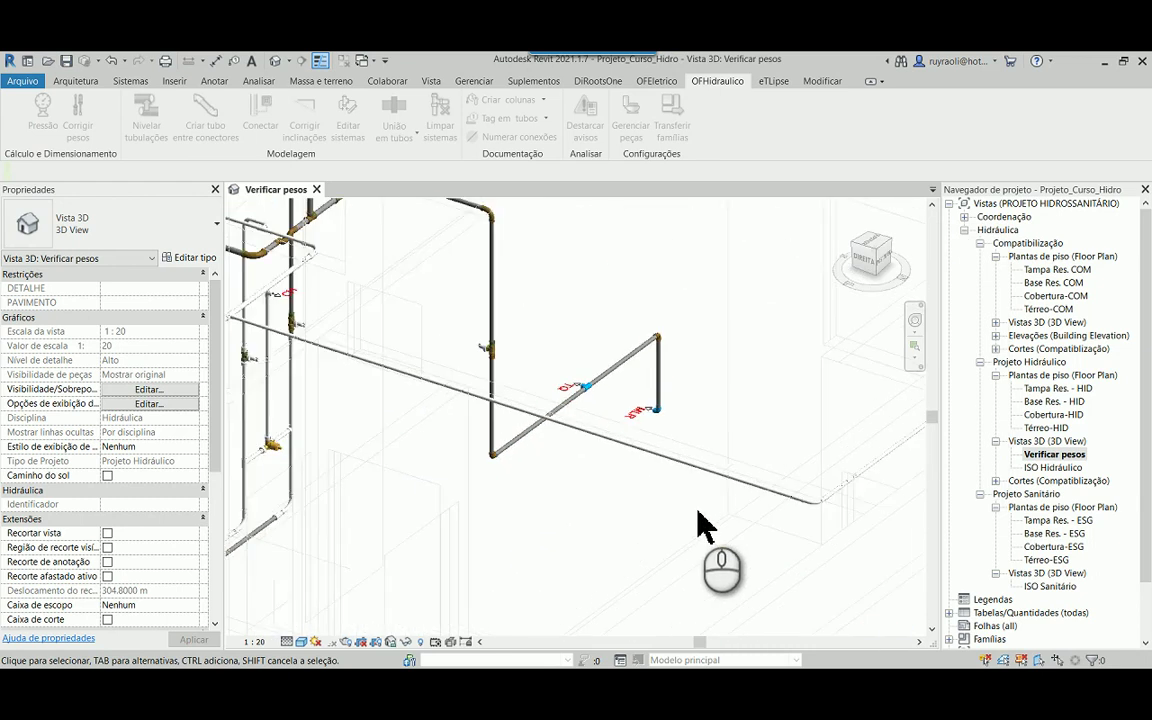
left_click(698, 459)
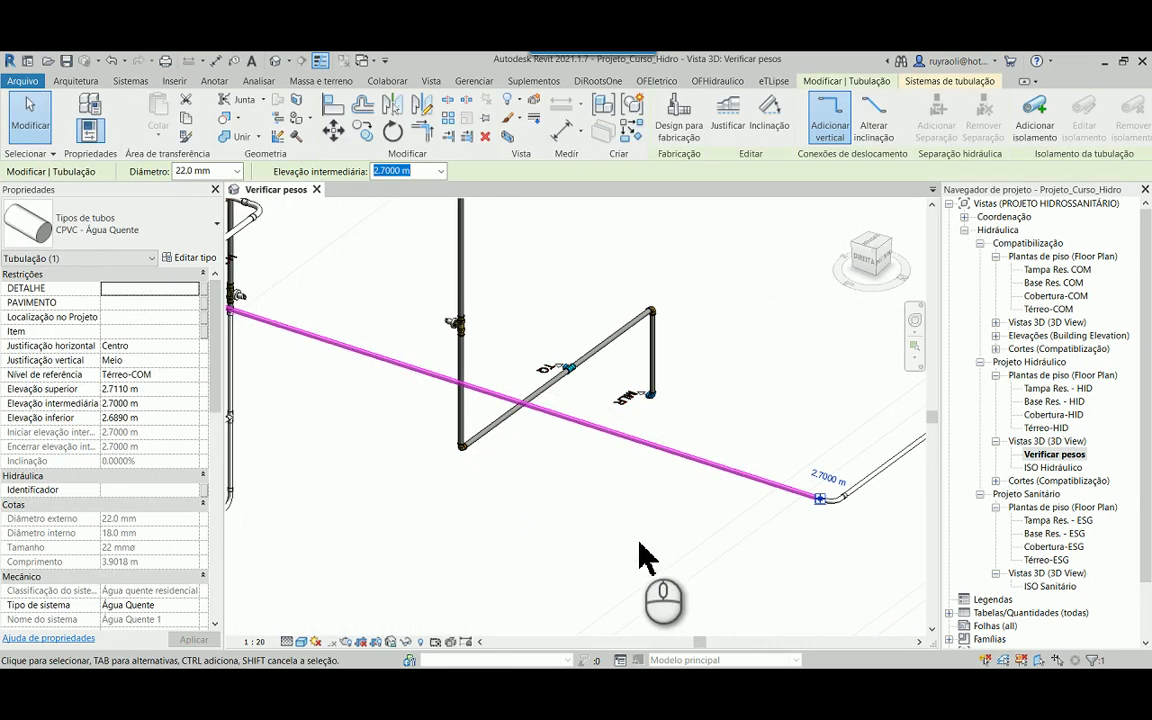
scroll(137, 393, "down", 15)
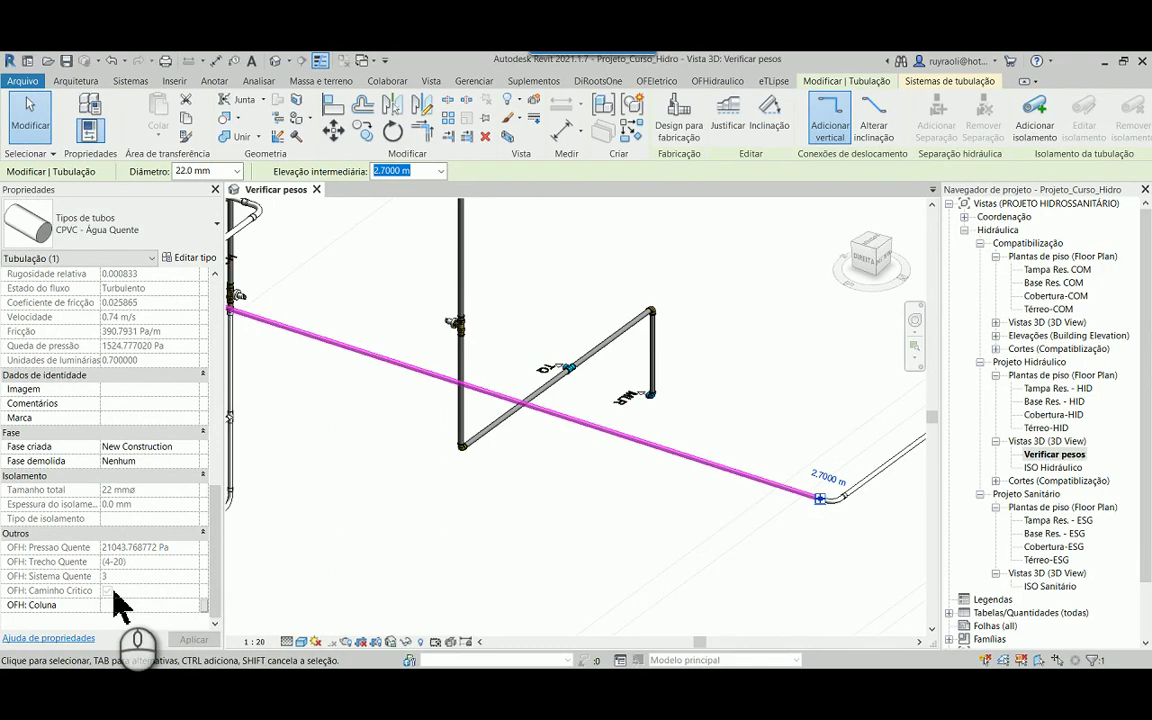
Select the long horizontal 32 mm cold water pipe, read its OFH pressure, section, system and critical path parameters, and deselect it
scroll(681, 545, "down", 5)
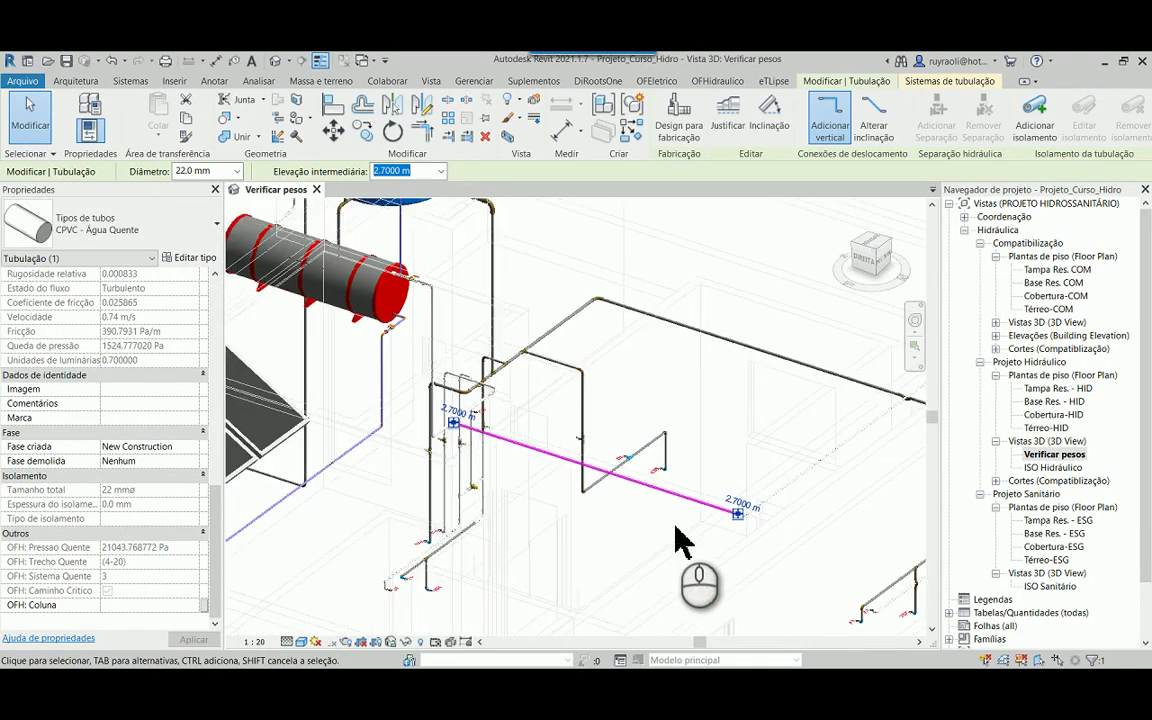
left_click(785, 425)
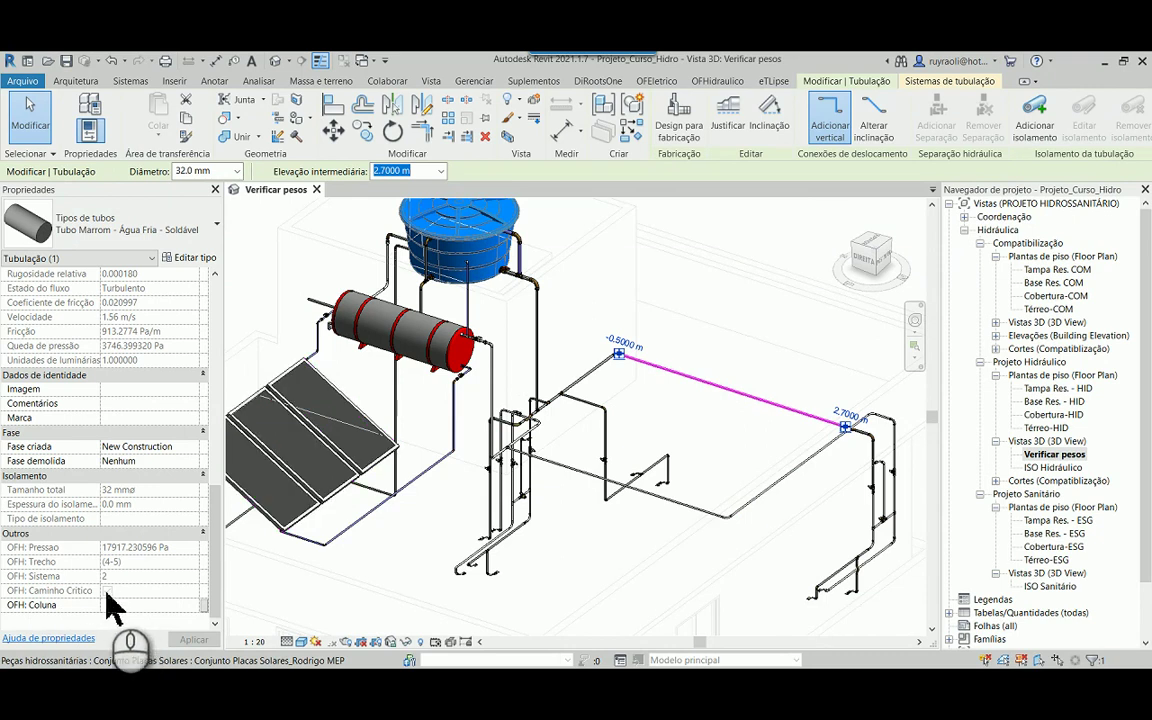
left_click(605, 565)
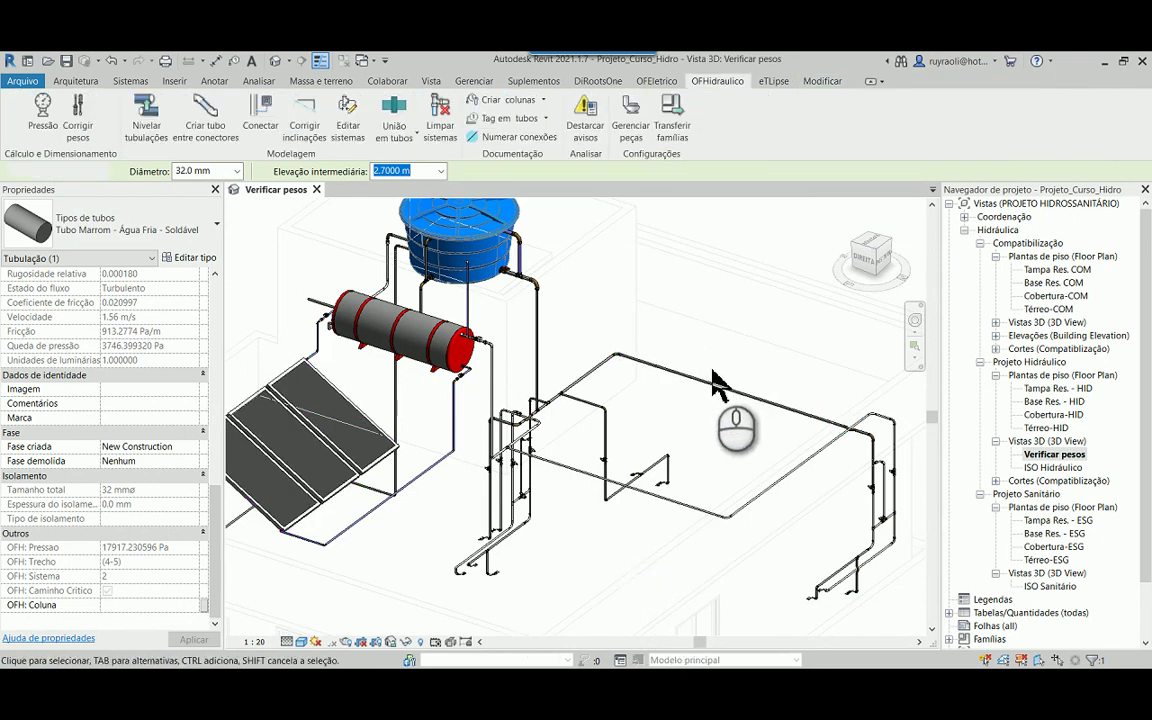
scroll(581, 375, "down", 3)
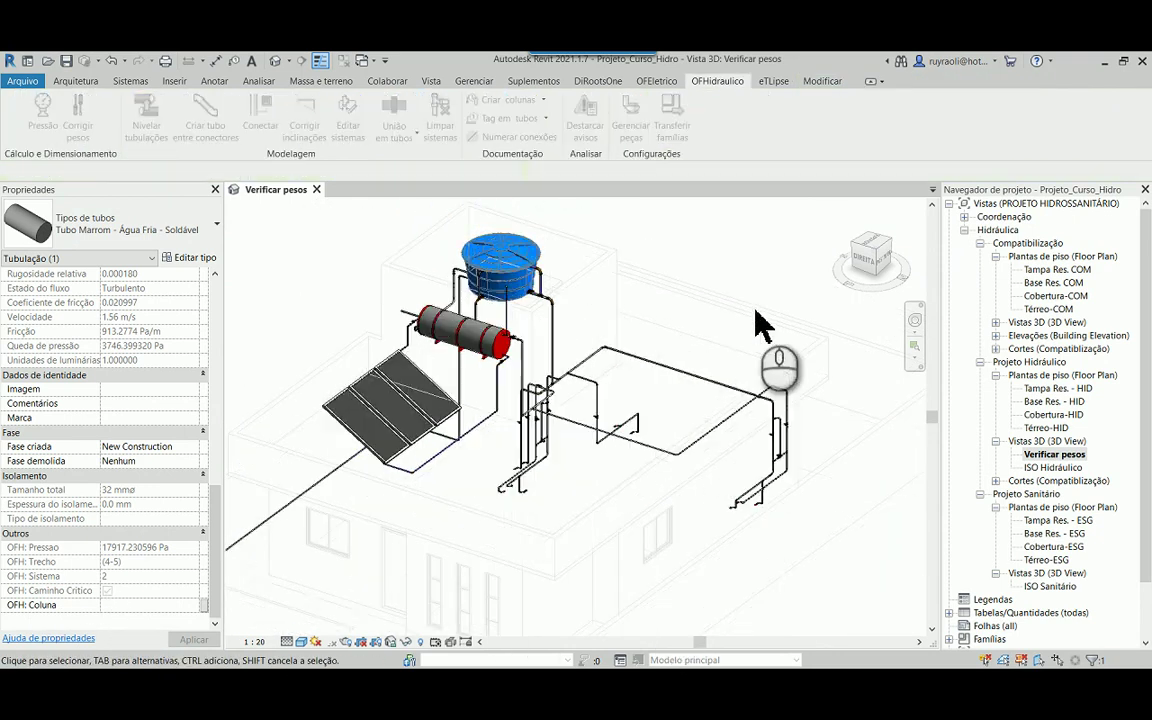
left_click(818, 548)
Show the critical path of all three systems, review its sections, and close the results
mouse_move(838, 690)
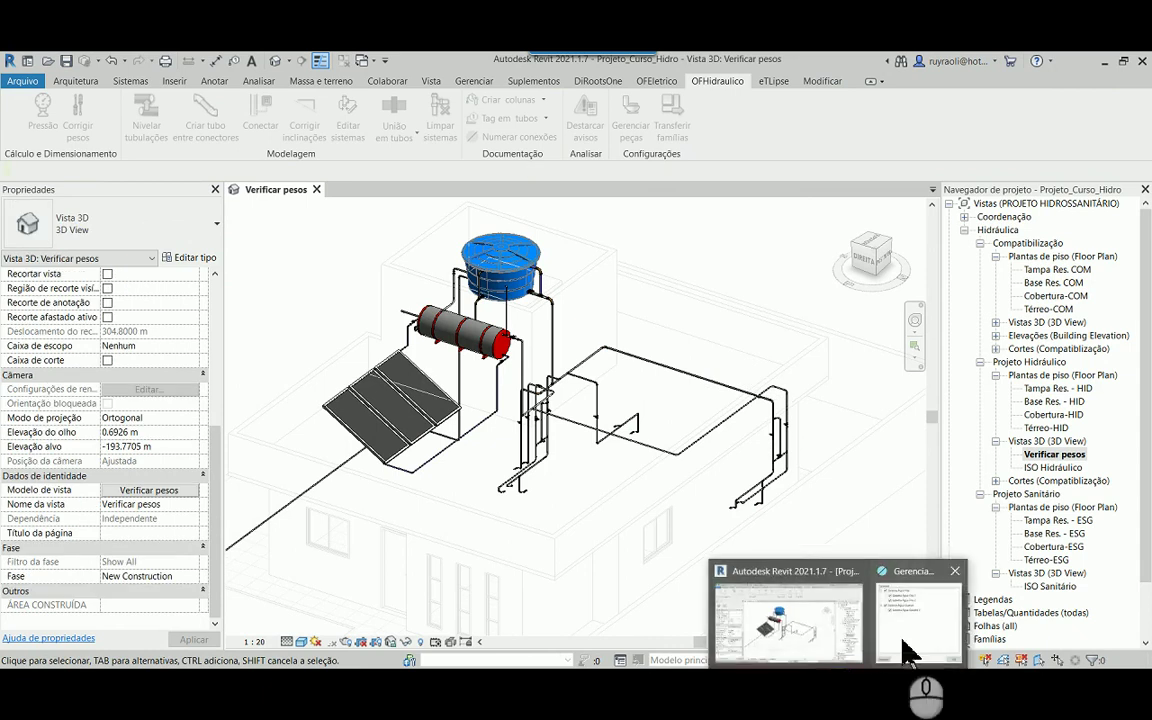
left_click(893, 632)
right_click(837, 400)
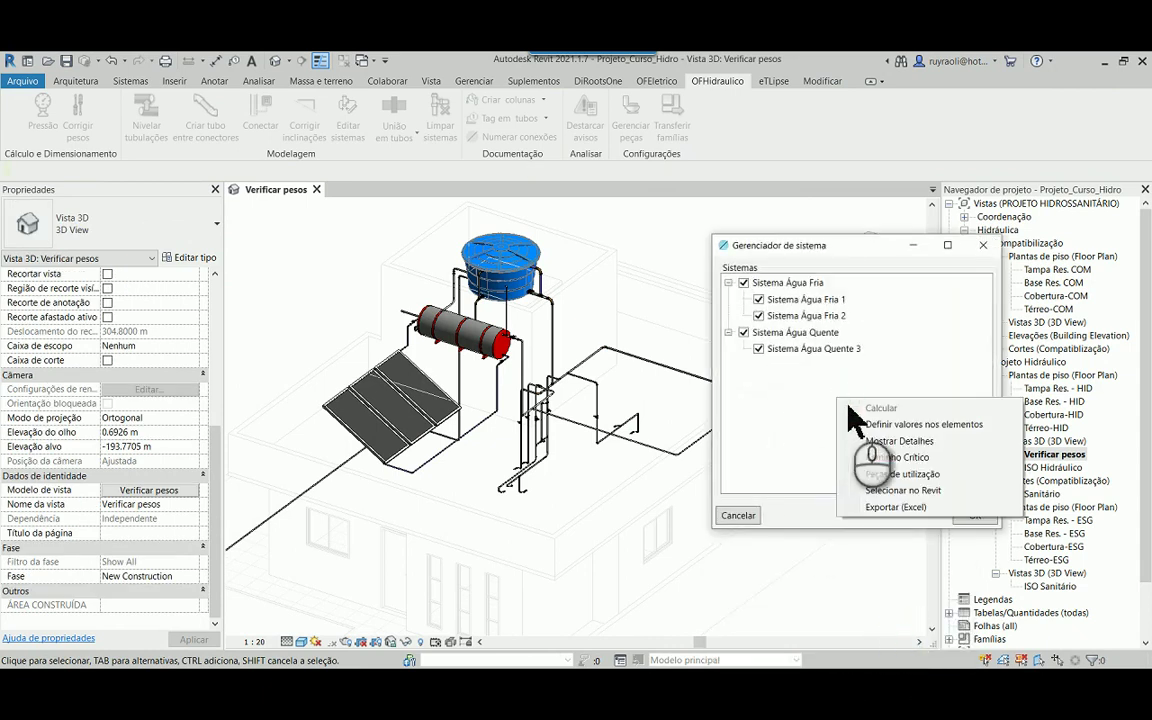
left_click(917, 460)
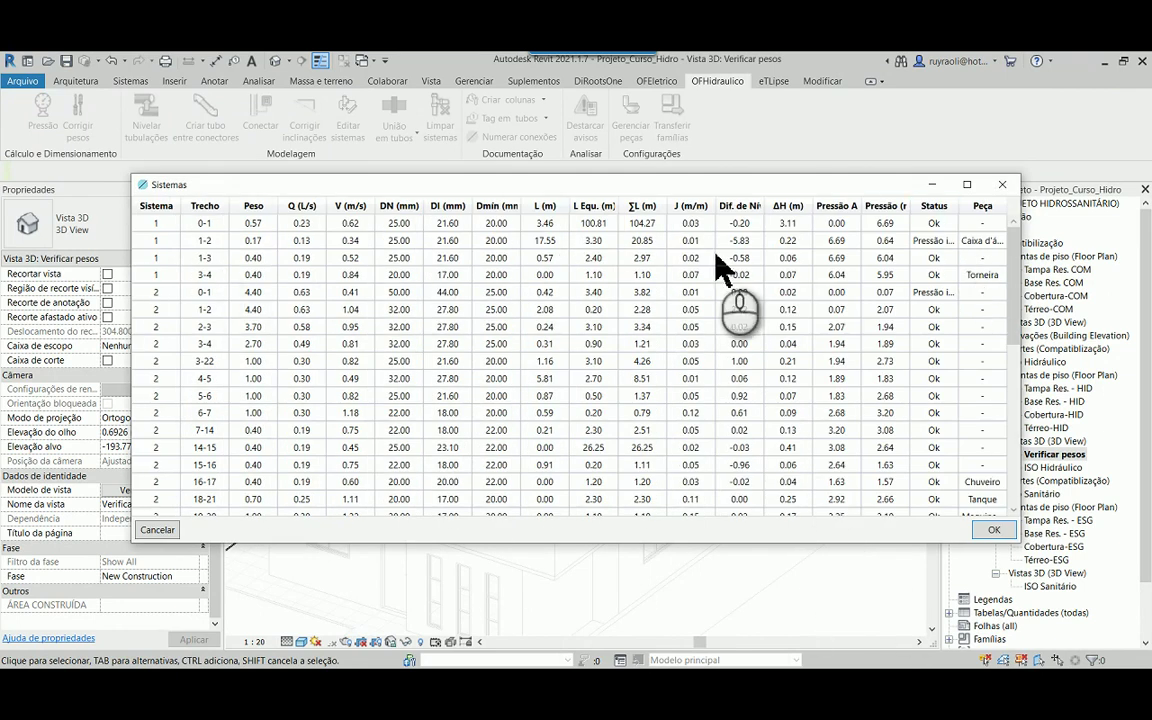
scroll(716, 275, "down", 8)
scroll(648, 372, "up", 5)
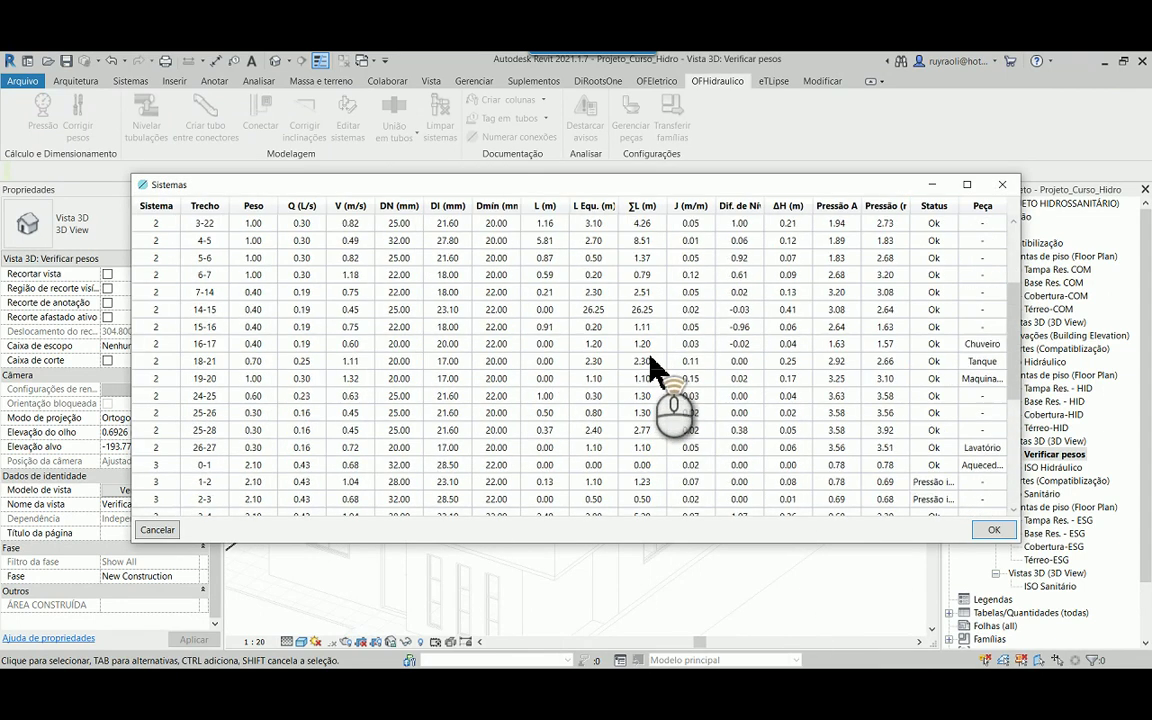
scroll(655, 370, "up", 3)
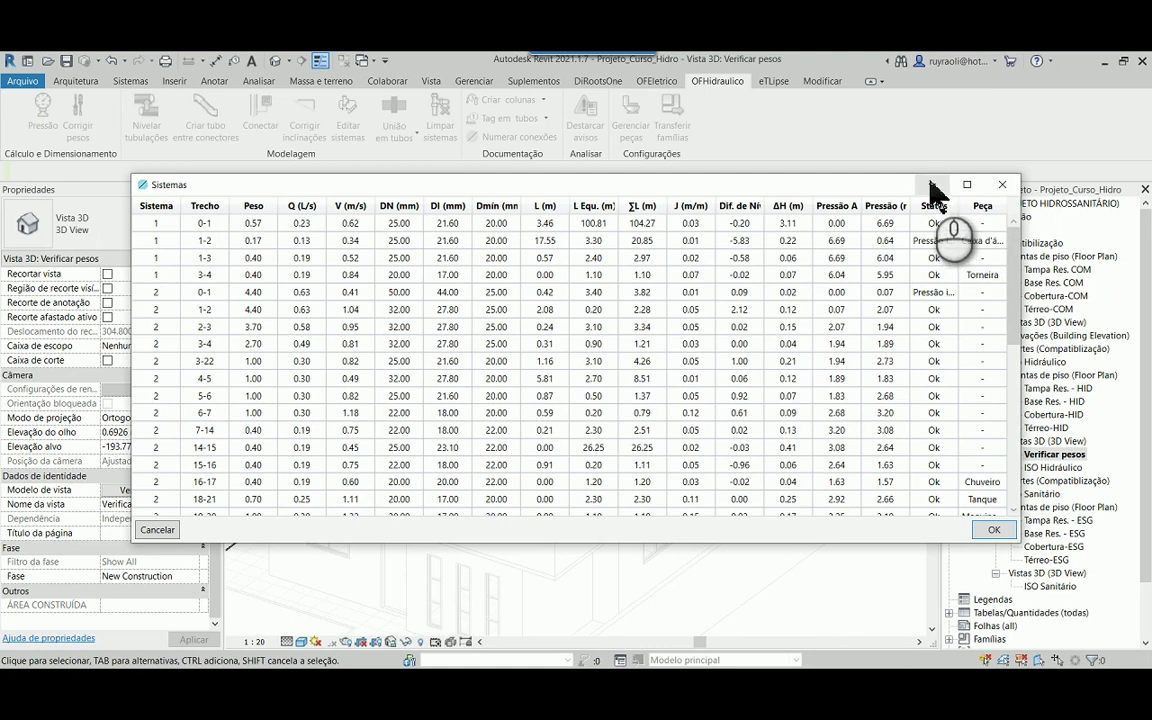
left_click(1001, 186)
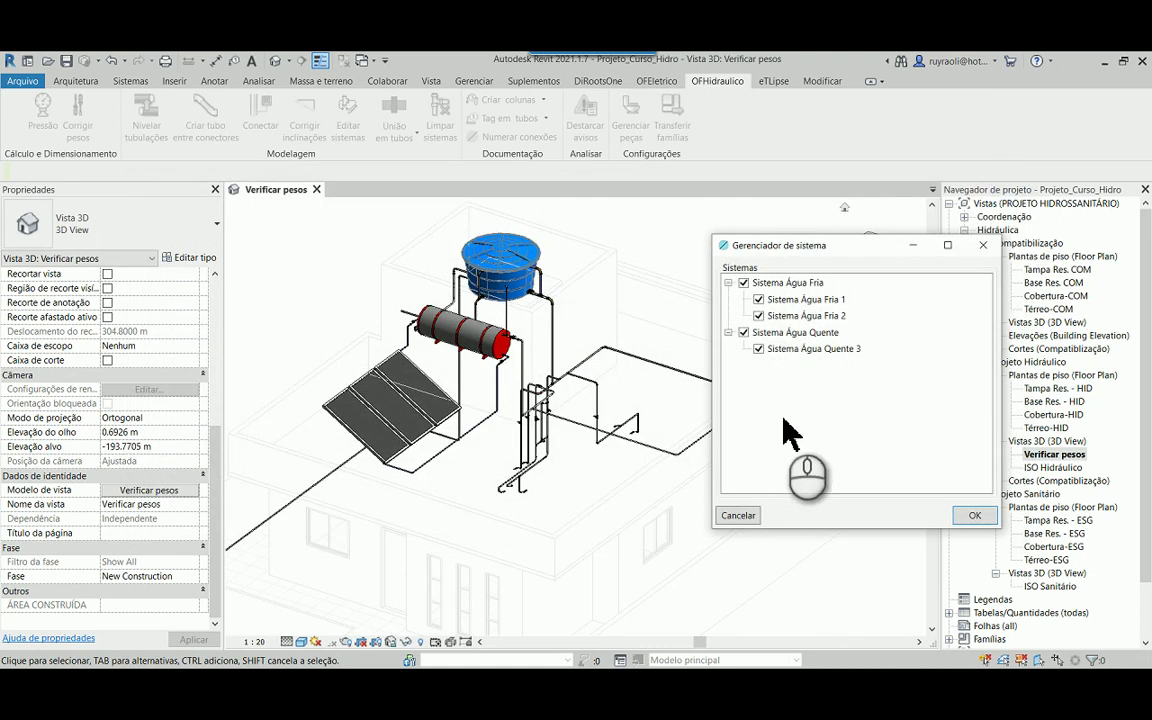
Leave only Sistema Água Fria 2 checked among the subsystems and show its critical path
left_click(758, 315)
left_click(758, 349)
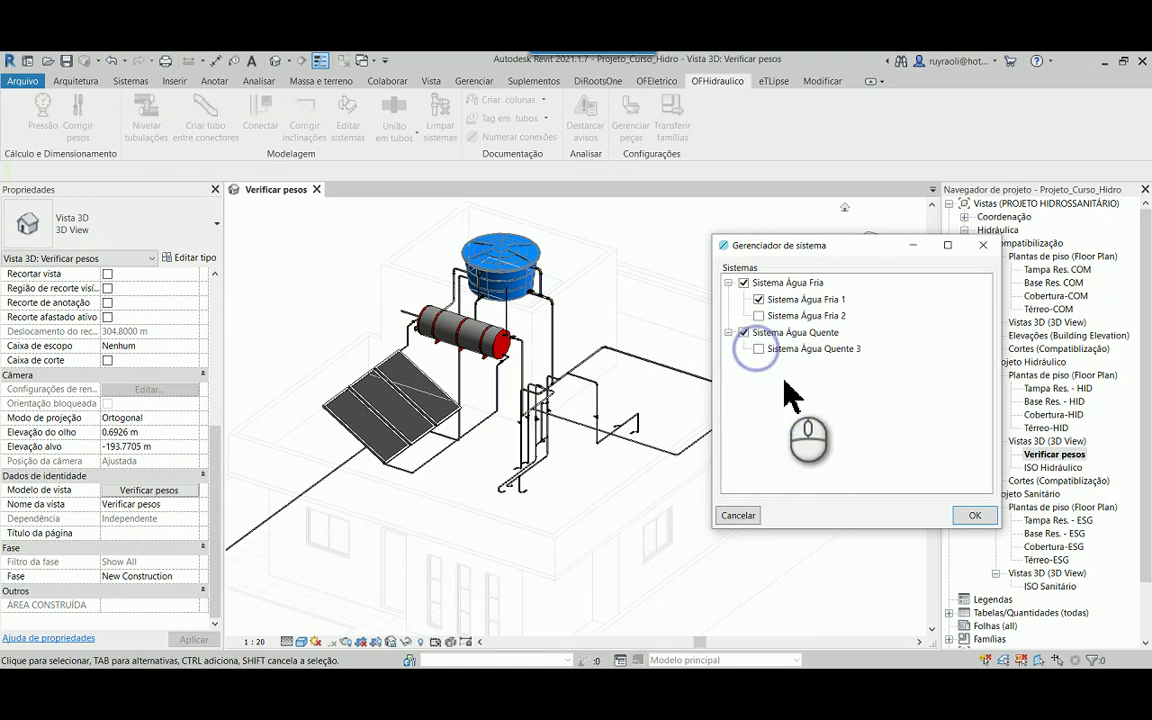
left_click(758, 299)
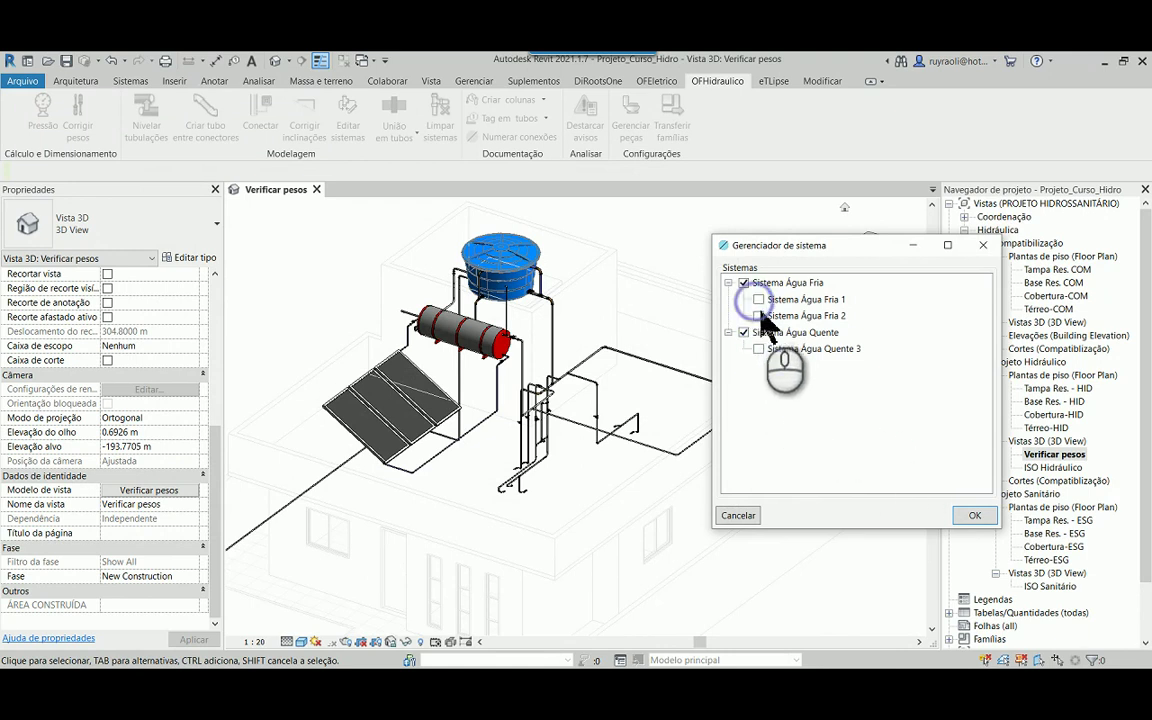
left_click(759, 315)
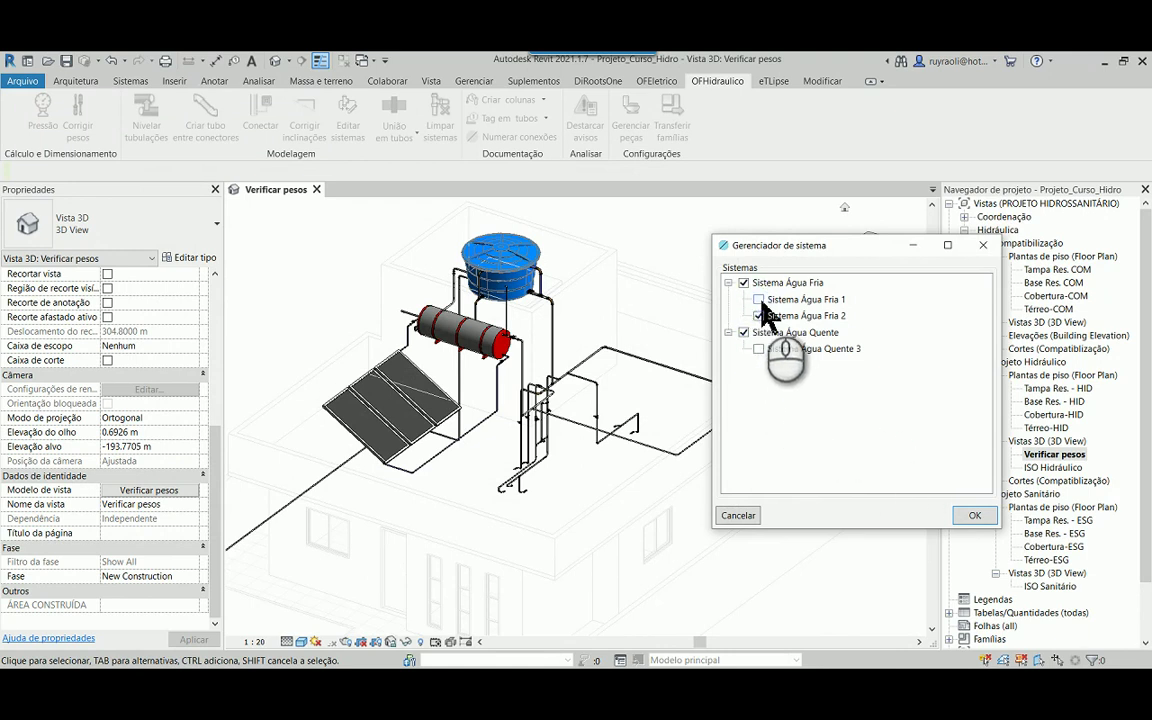
left_click(758, 299)
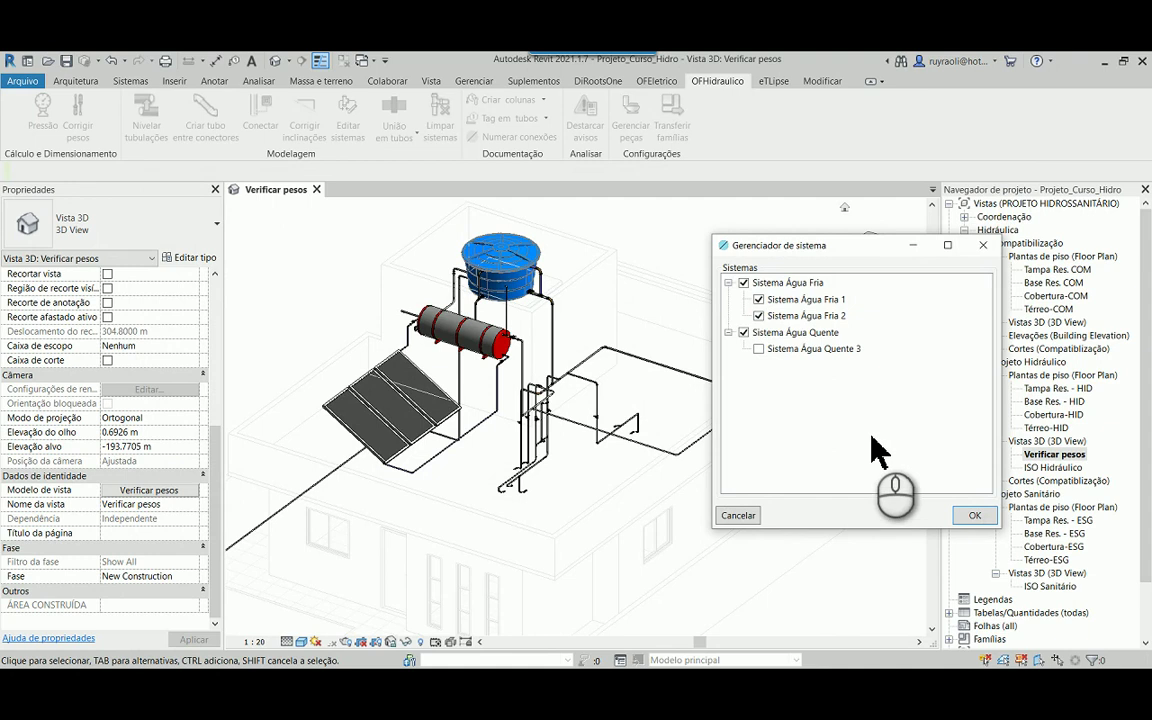
left_click(758, 299)
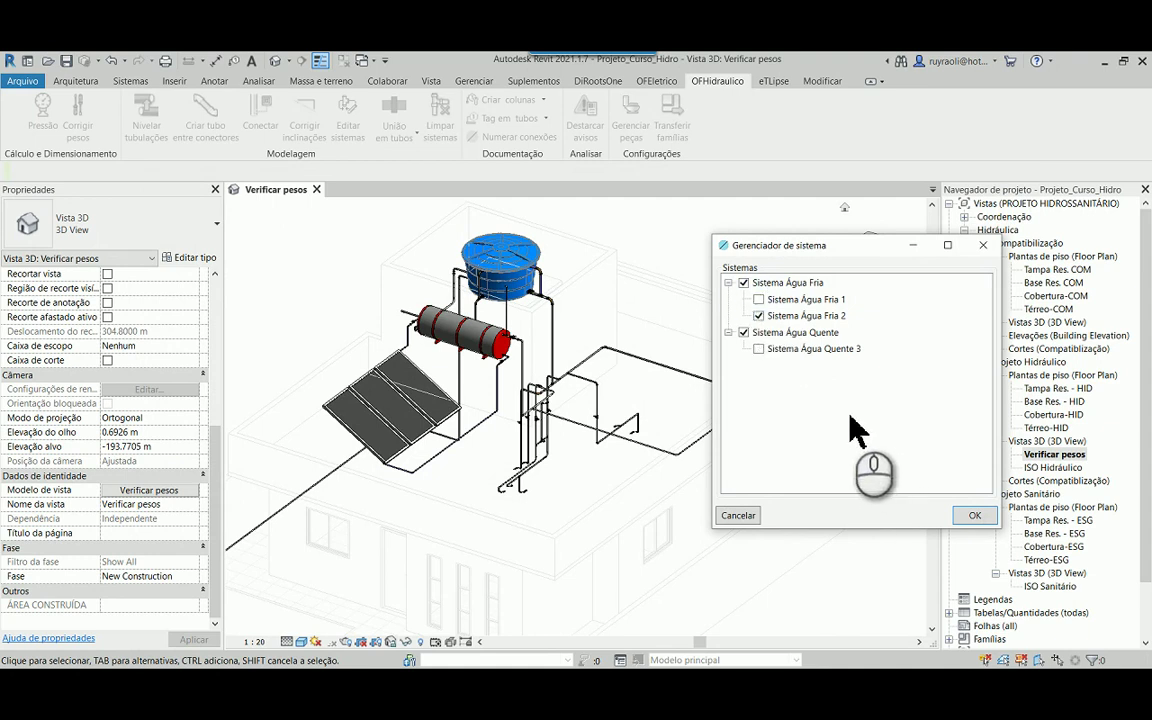
right_click(797, 387)
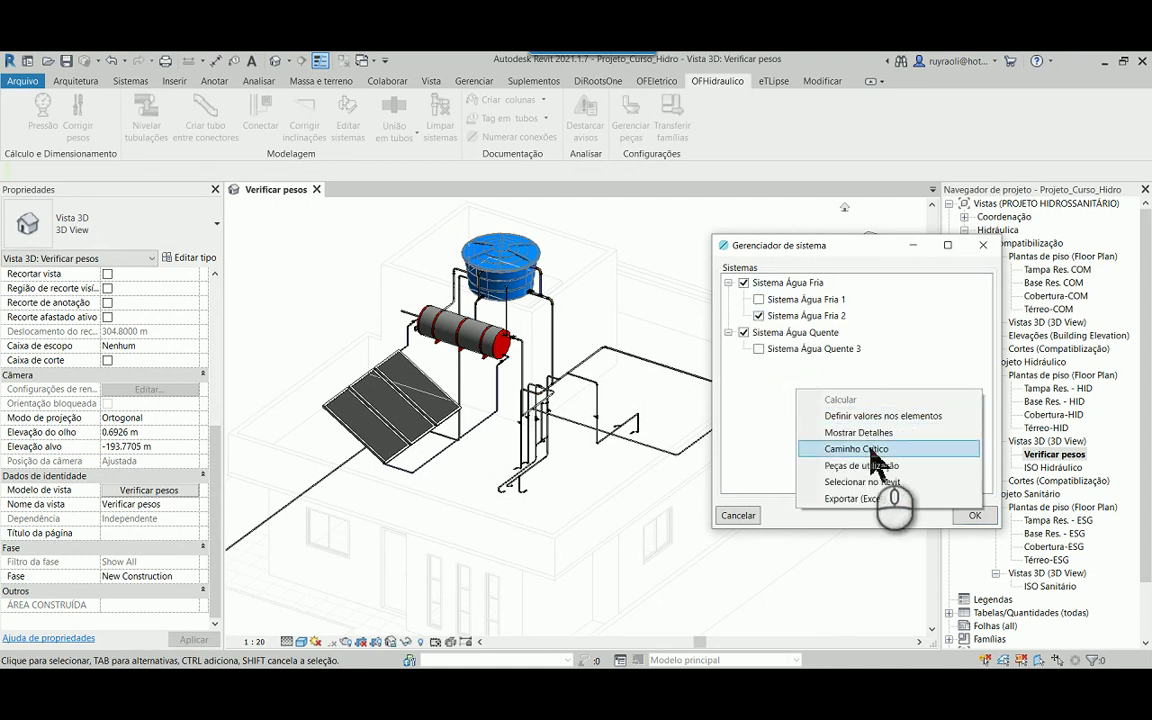
left_click(870, 449)
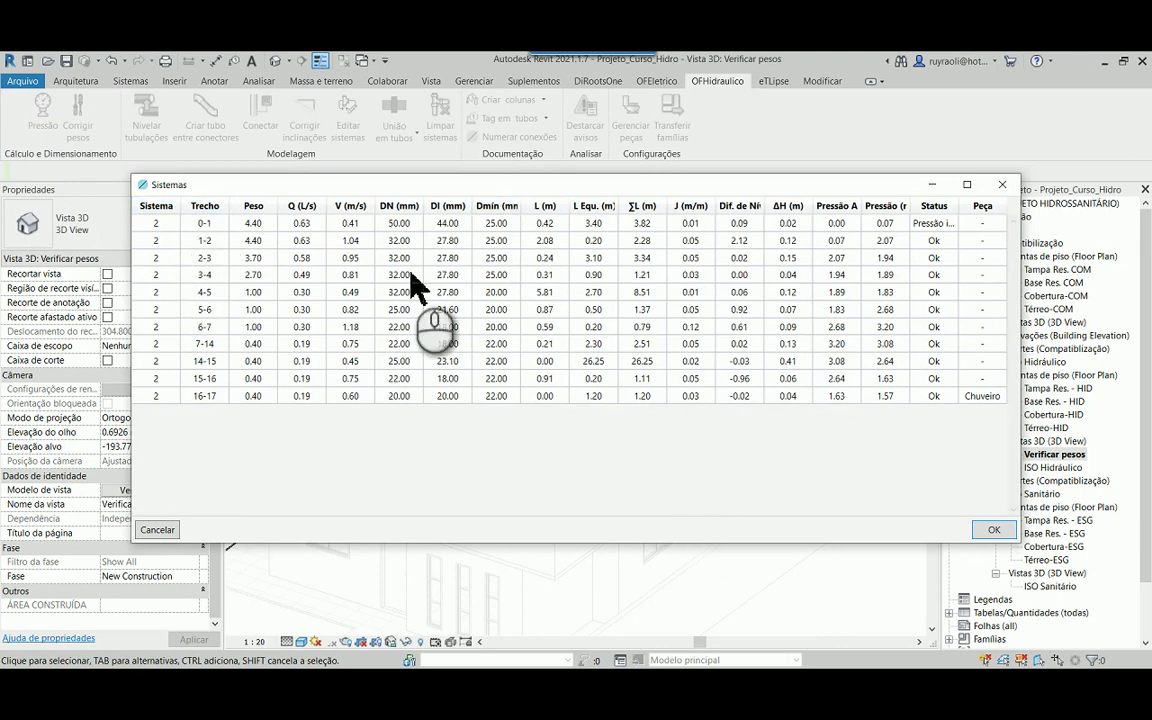
Select all critical path sections of system 2 in the Revit model, minimize the results, and inspect the highlighted route in 3D
left_click_drag(310, 232, 303, 400)
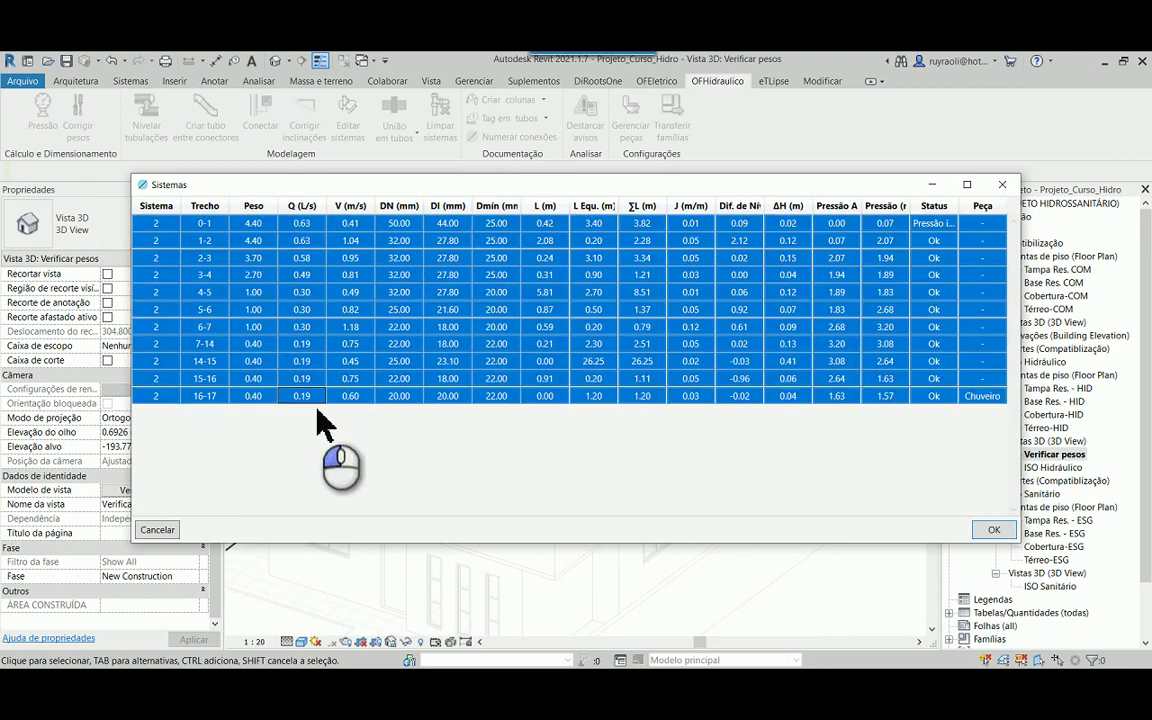
right_click(501, 297)
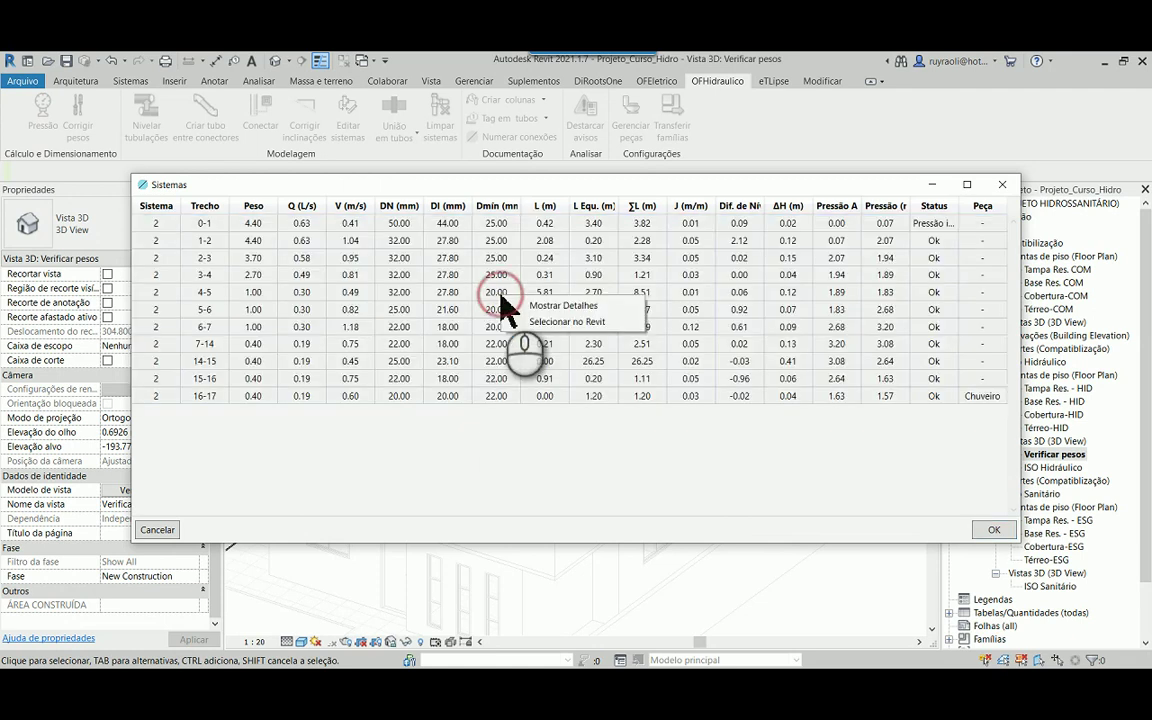
left_click(597, 322)
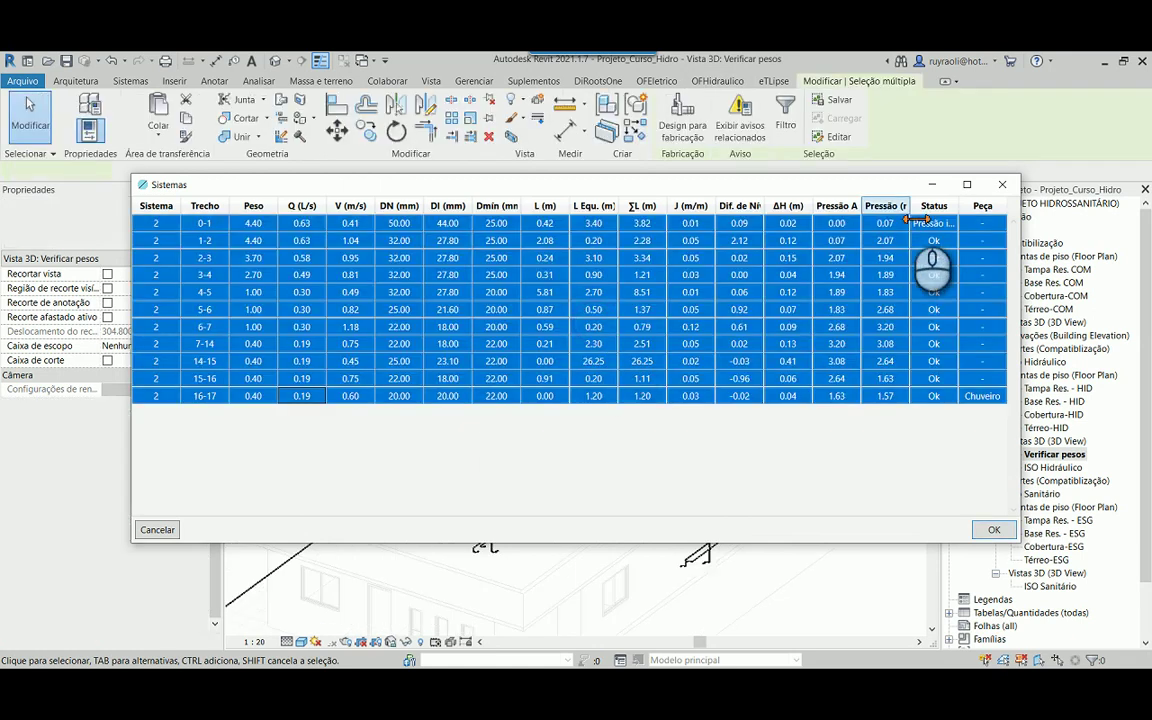
left_click(931, 184)
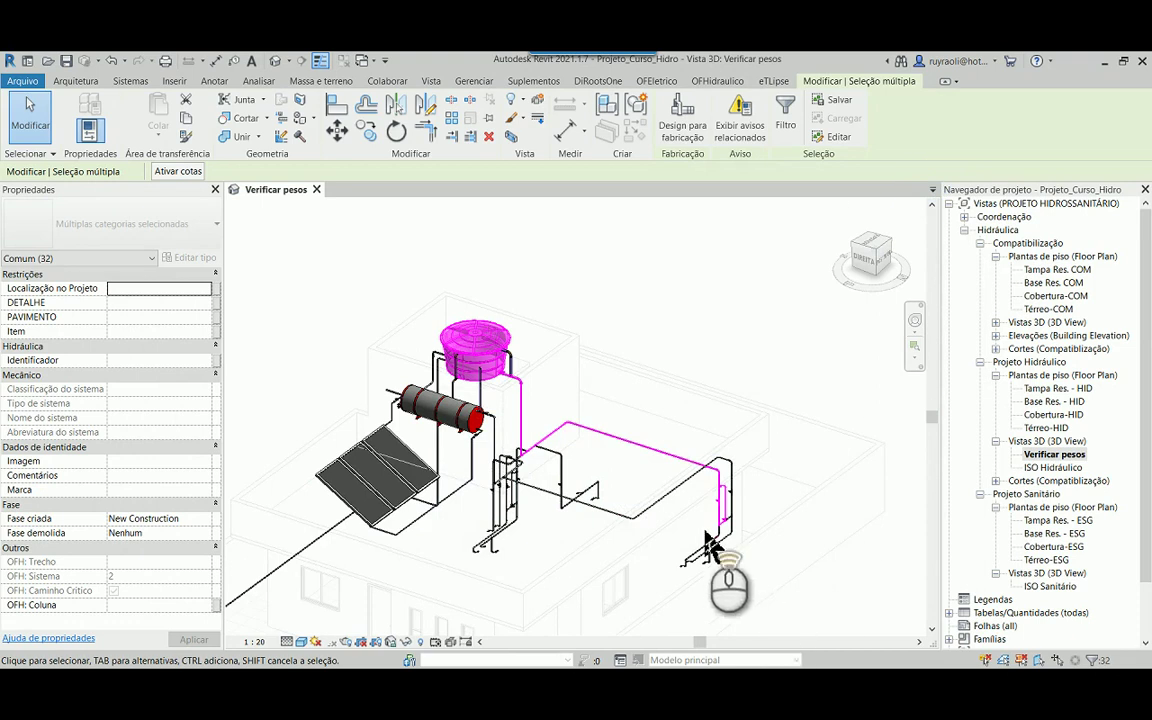
scroll(740, 520, "up", 3)
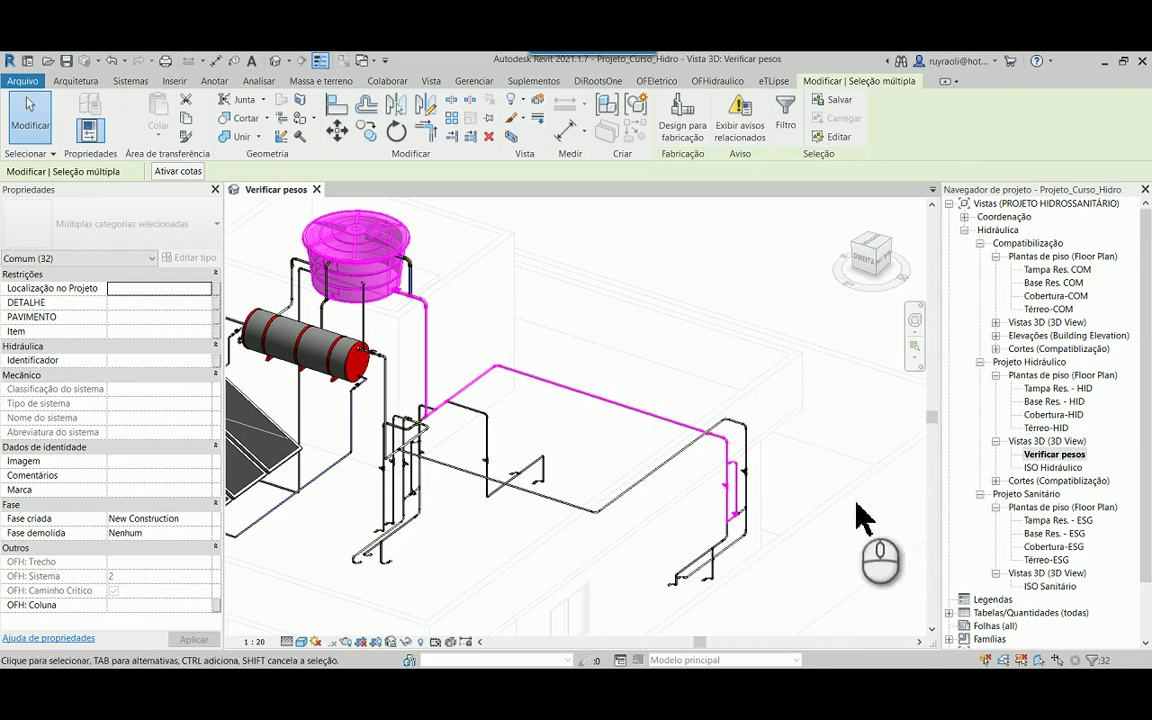
middle_click_drag(515, 336, 616, 338, "shift")
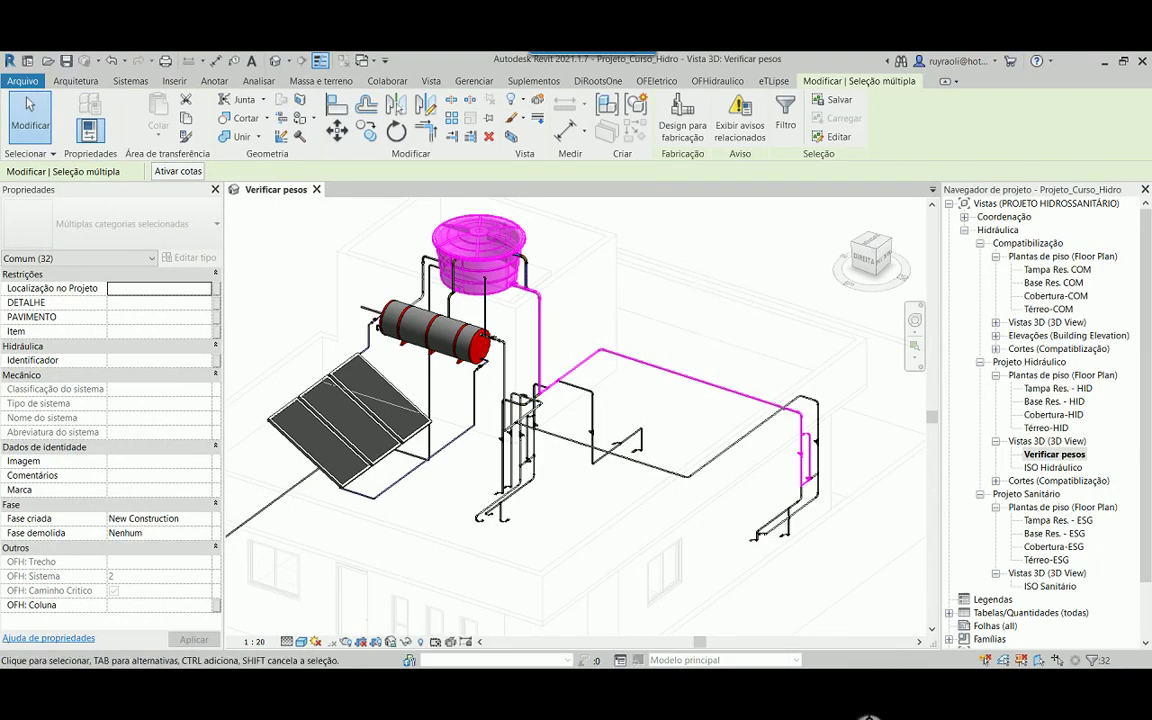
Restore the critical path results, expand section 0-1 to review its elements starting with the water tank, and close the results
mouse_move(913, 688)
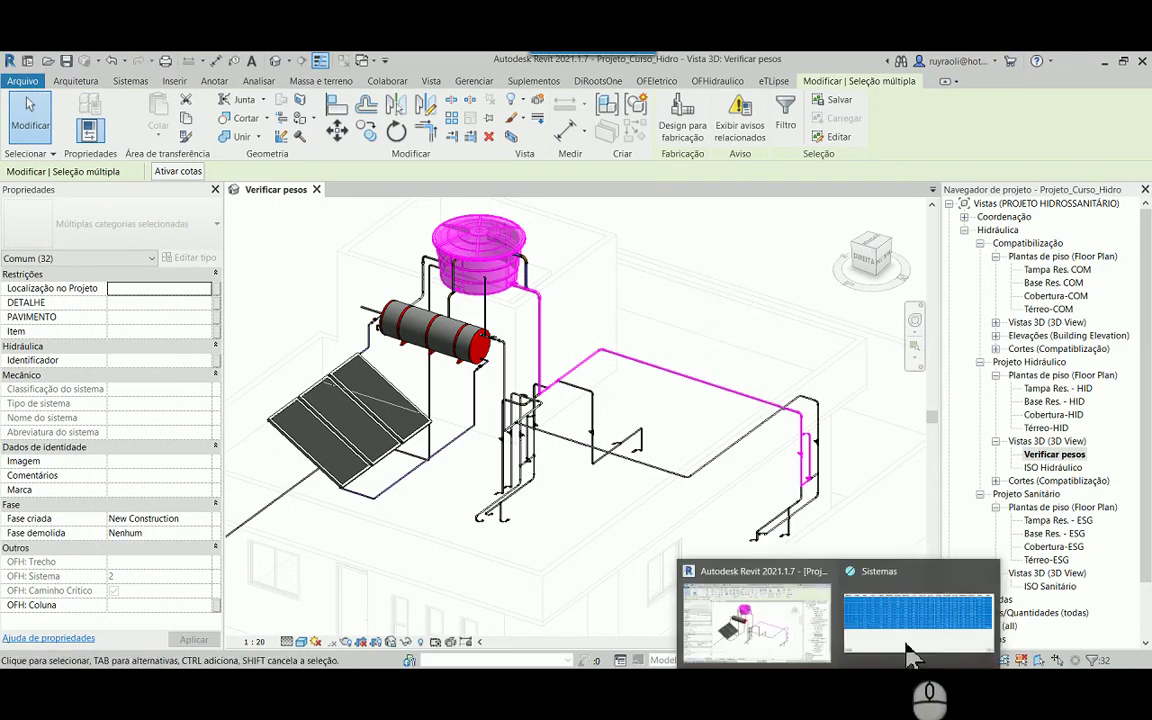
left_click(840, 625)
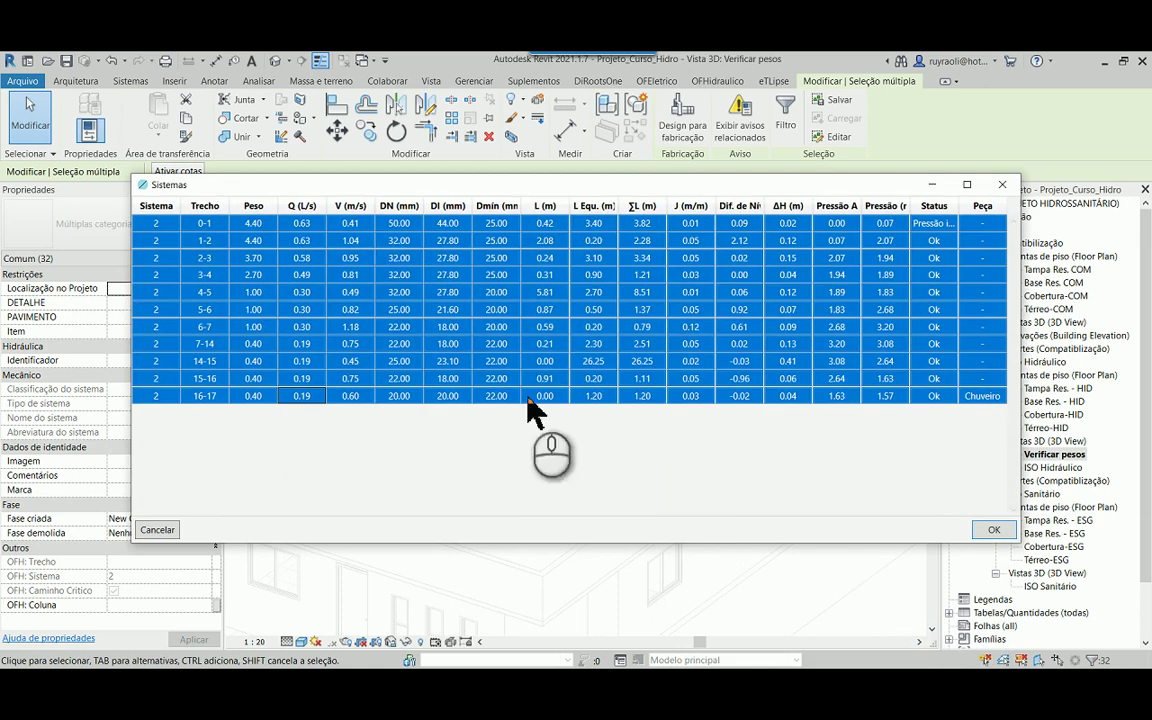
left_click(545, 224)
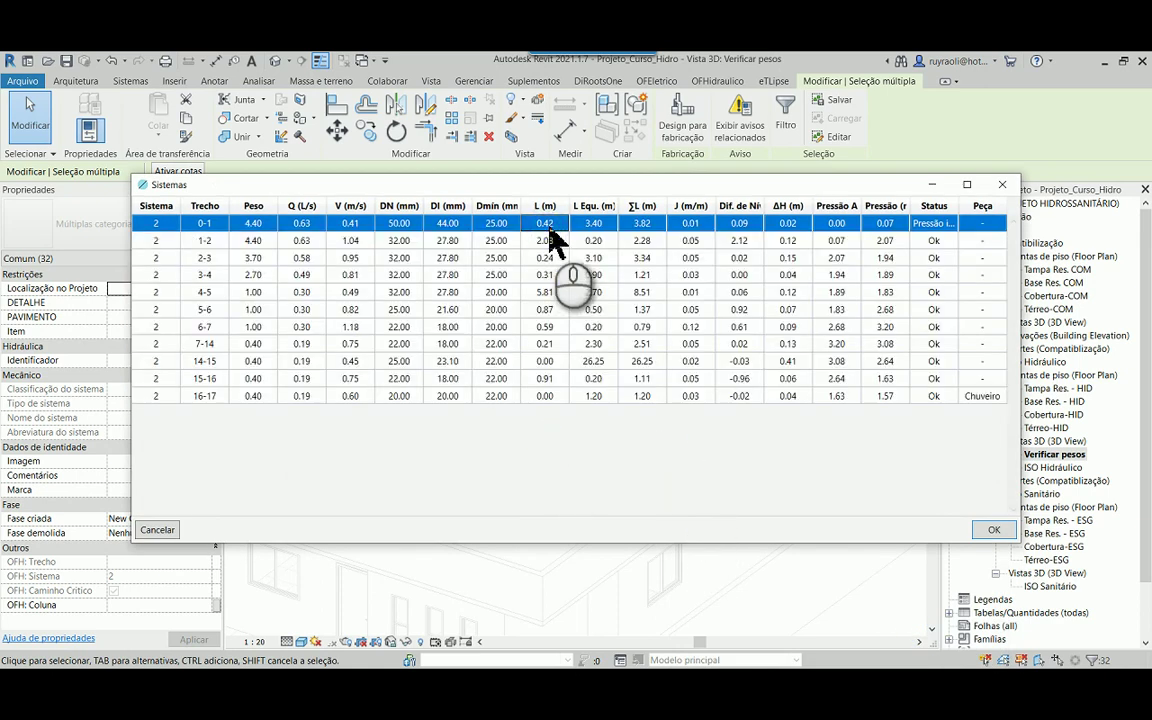
left_click(547, 226)
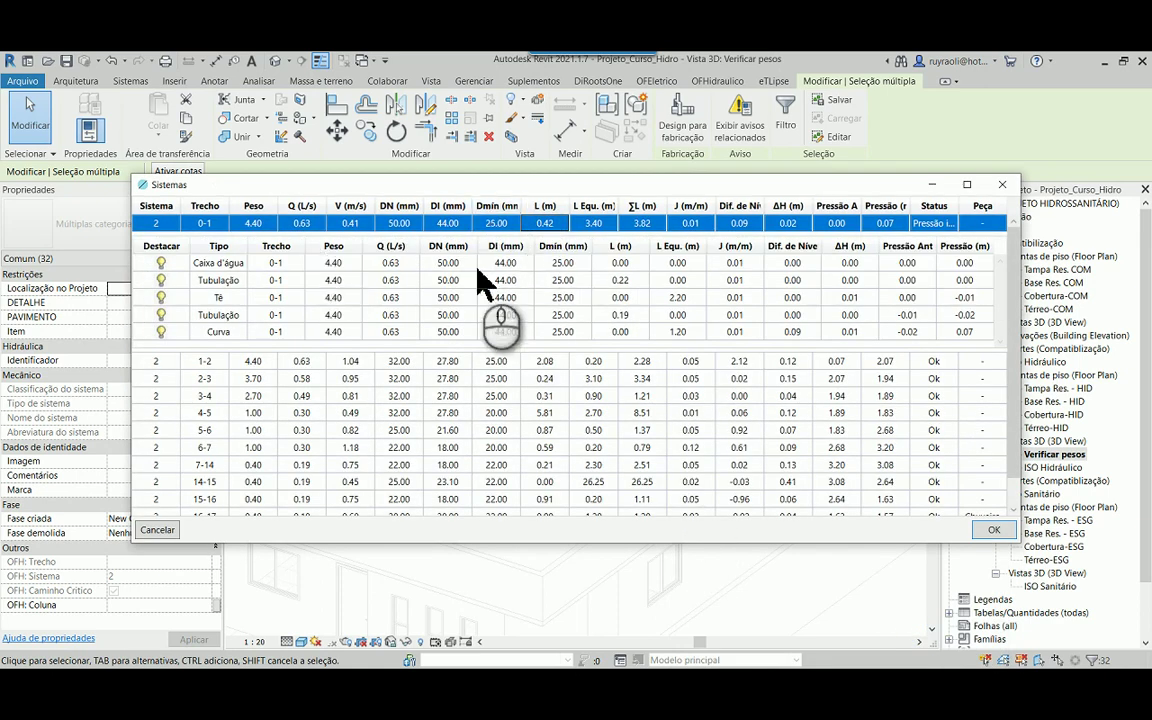
left_click(224, 263)
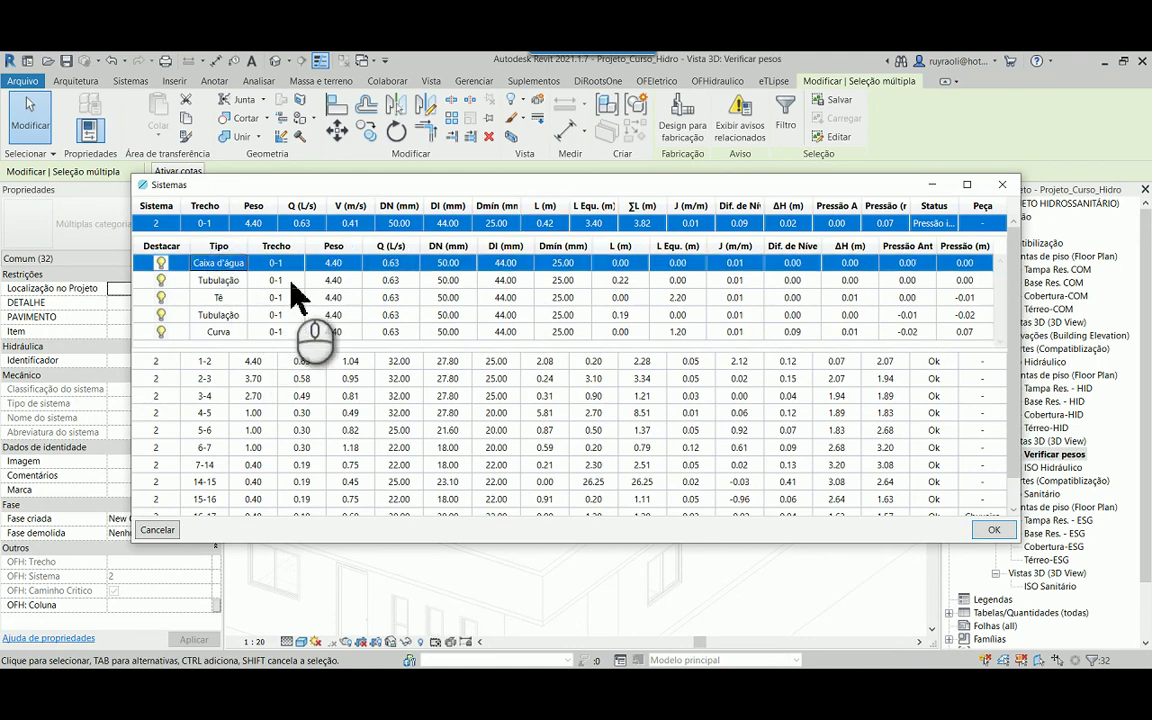
left_click(1002, 186)
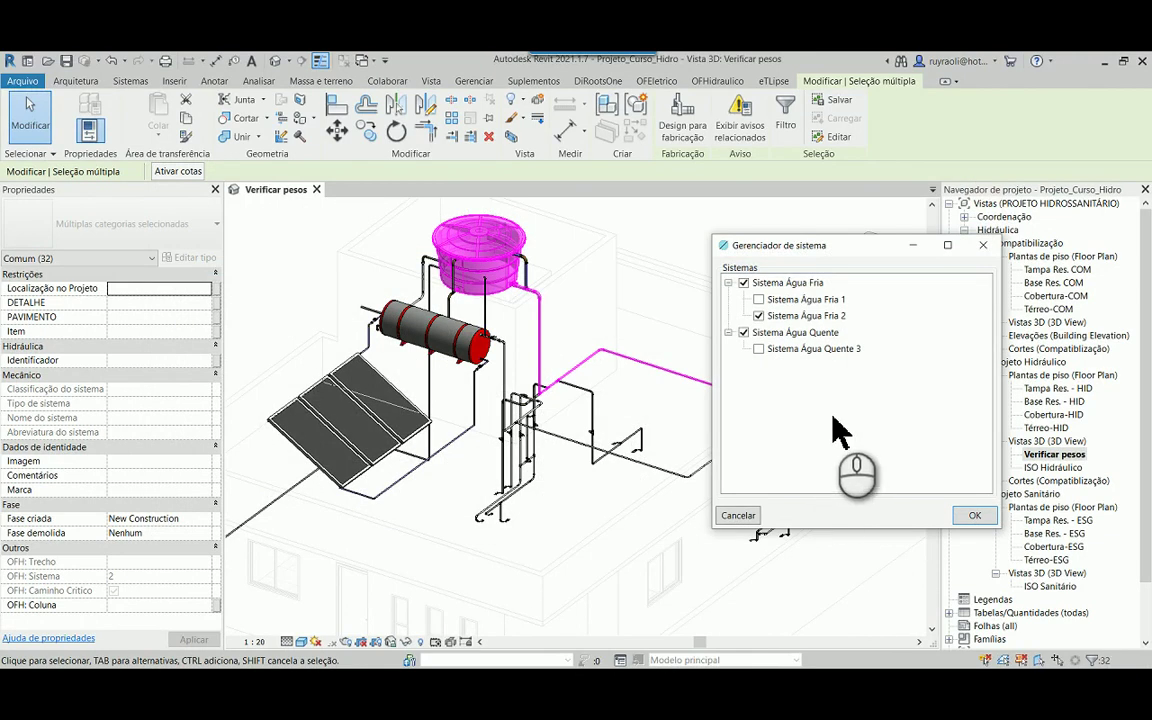
Check all cold and hot water systems and show the results for their points of use (Peças de utilização)
left_click(758, 299)
left_click(758, 316)
left_click(745, 332)
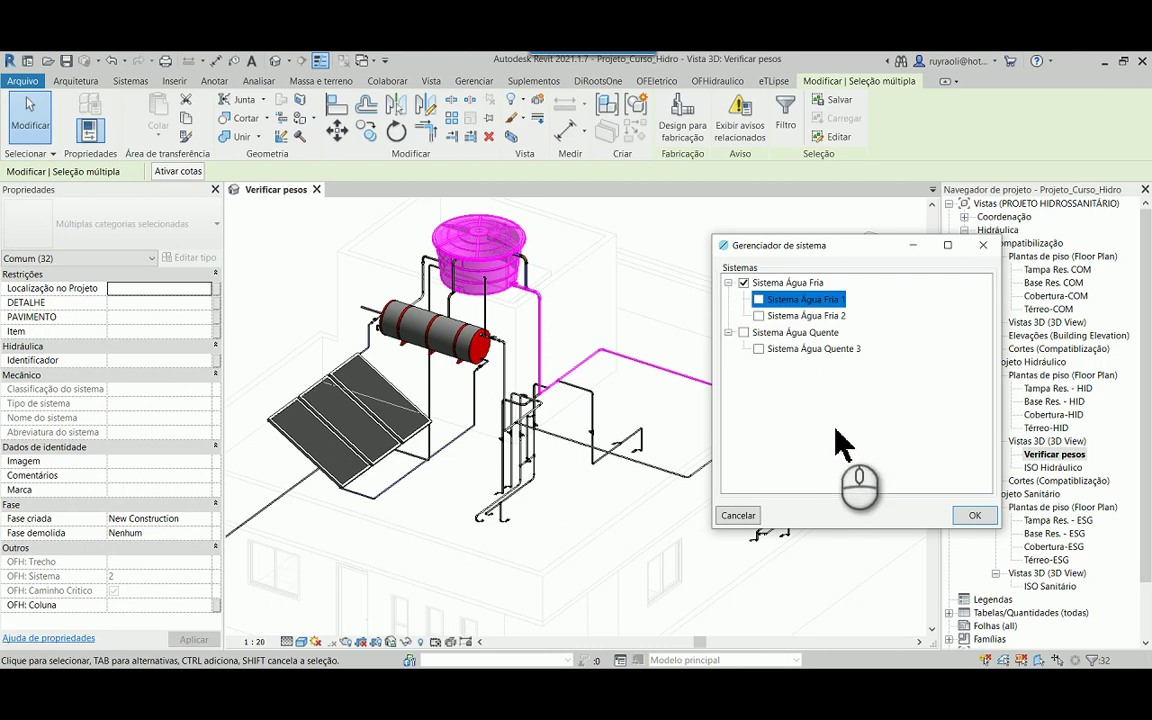
left_click(758, 300)
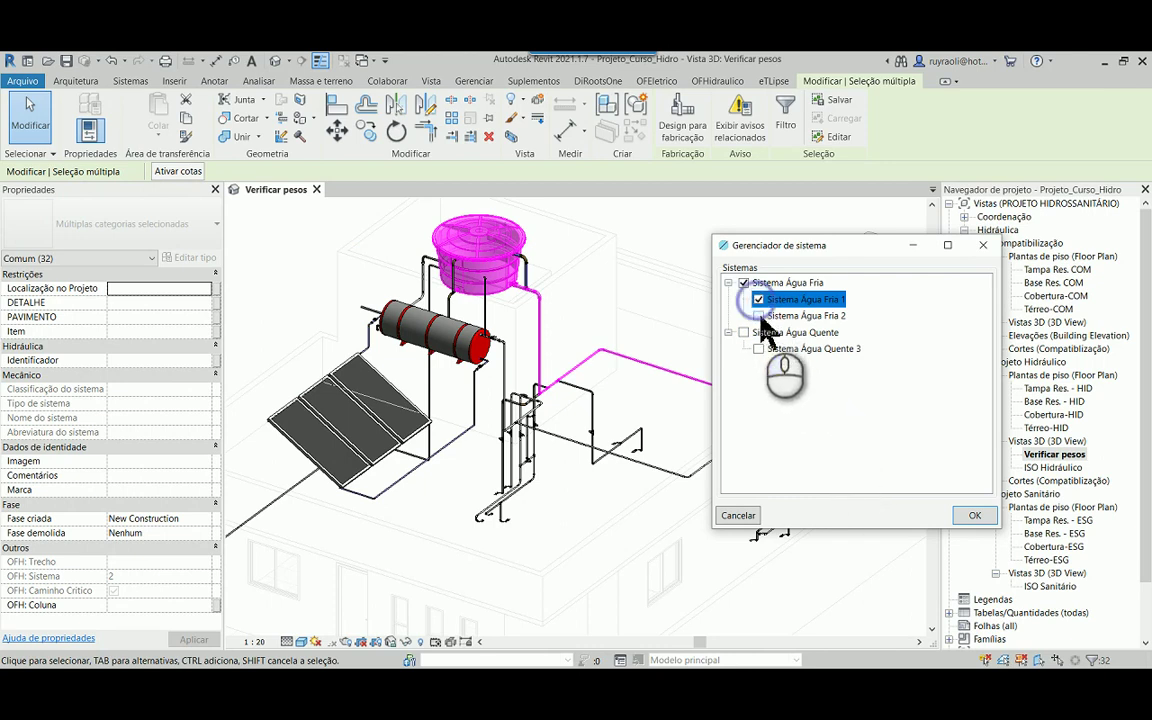
left_click(758, 316)
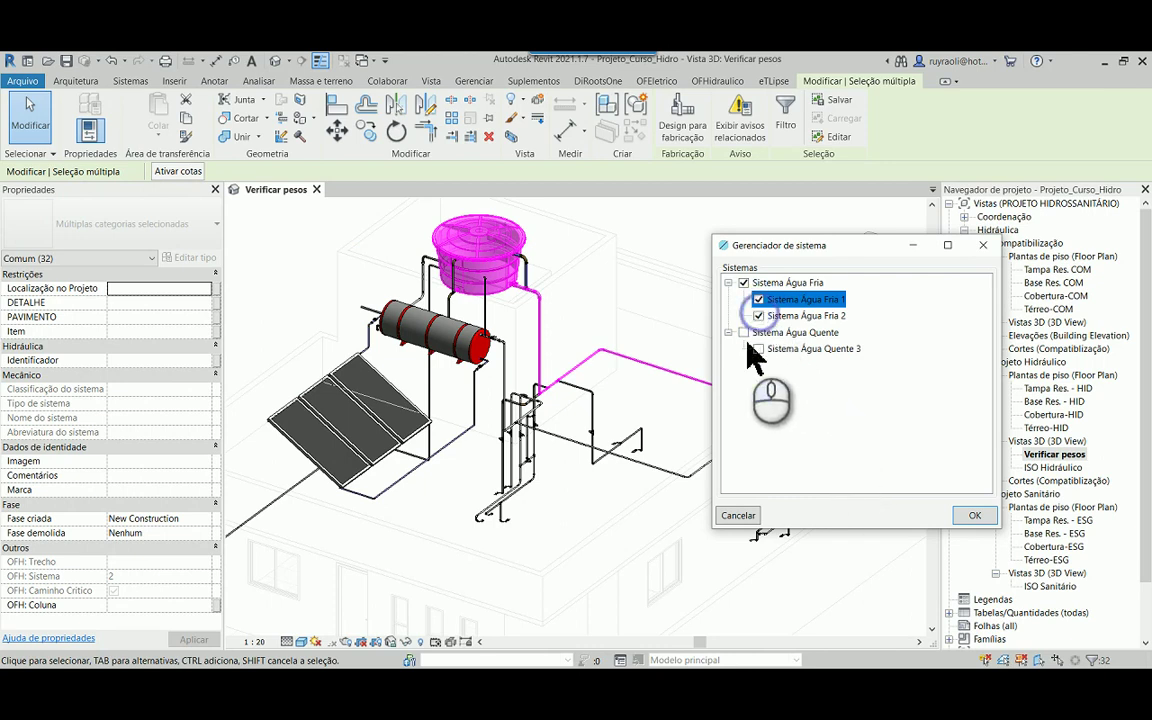
right_click(828, 390)
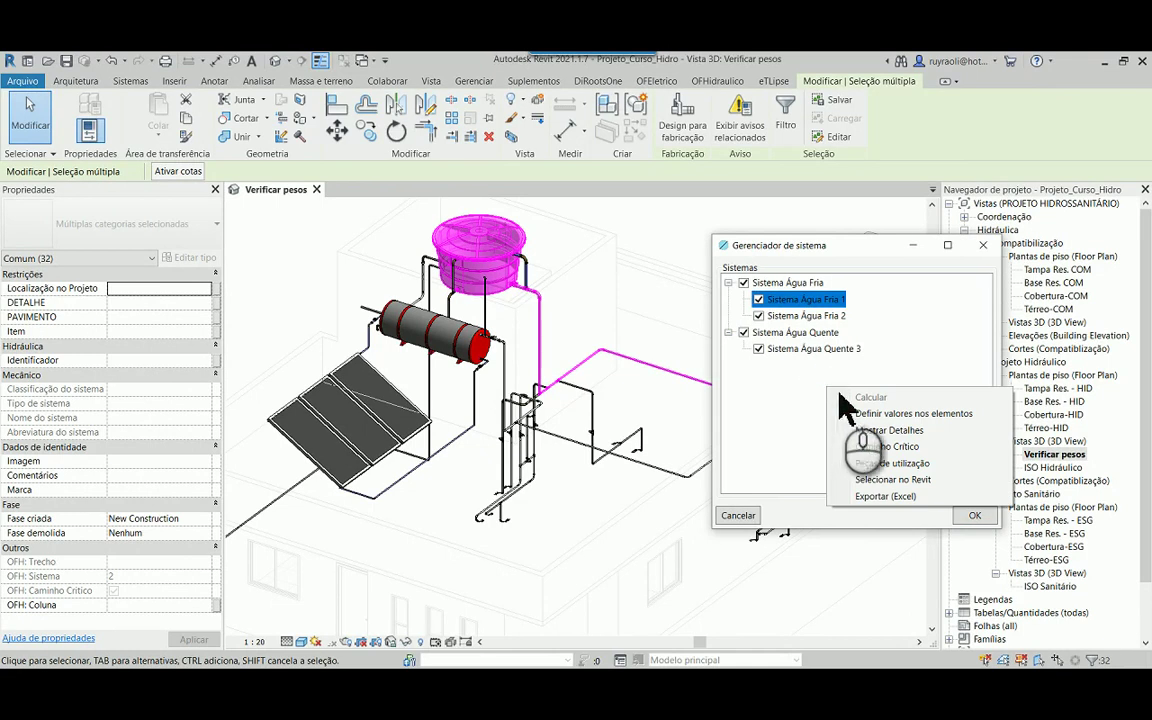
left_click(896, 466)
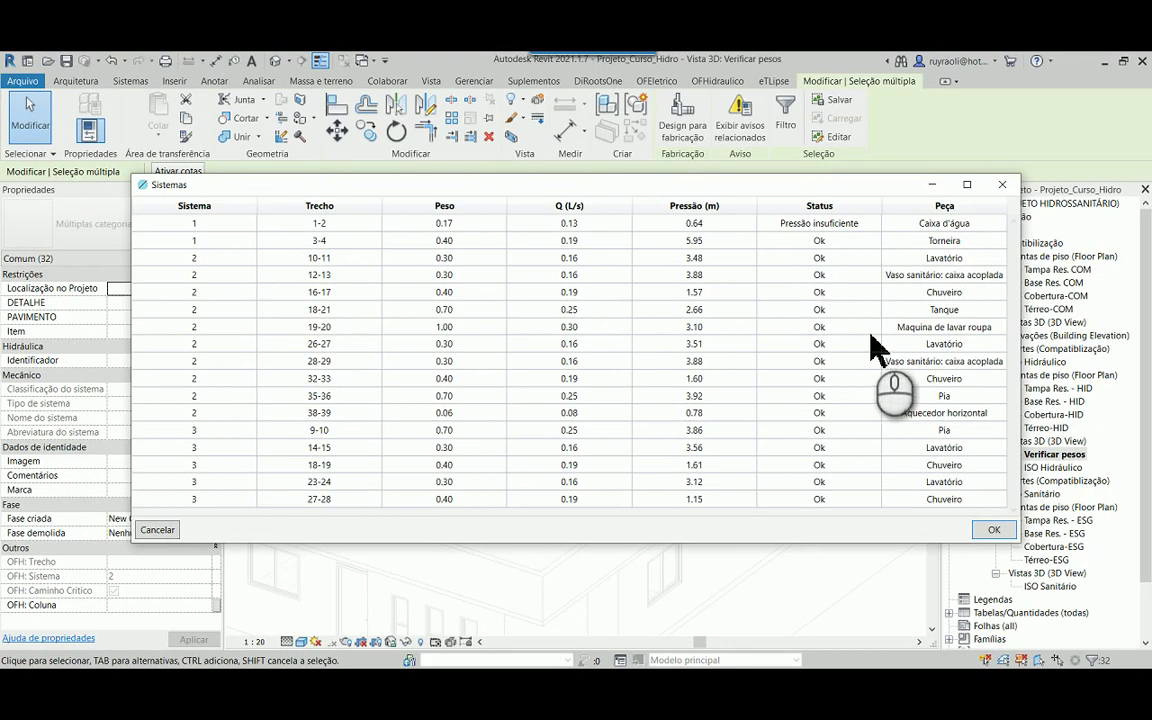
Review flow, pressure and status of the listed fixtures, including the water tank of section 1-2, and close the results
left_click(940, 276)
left_click(808, 378)
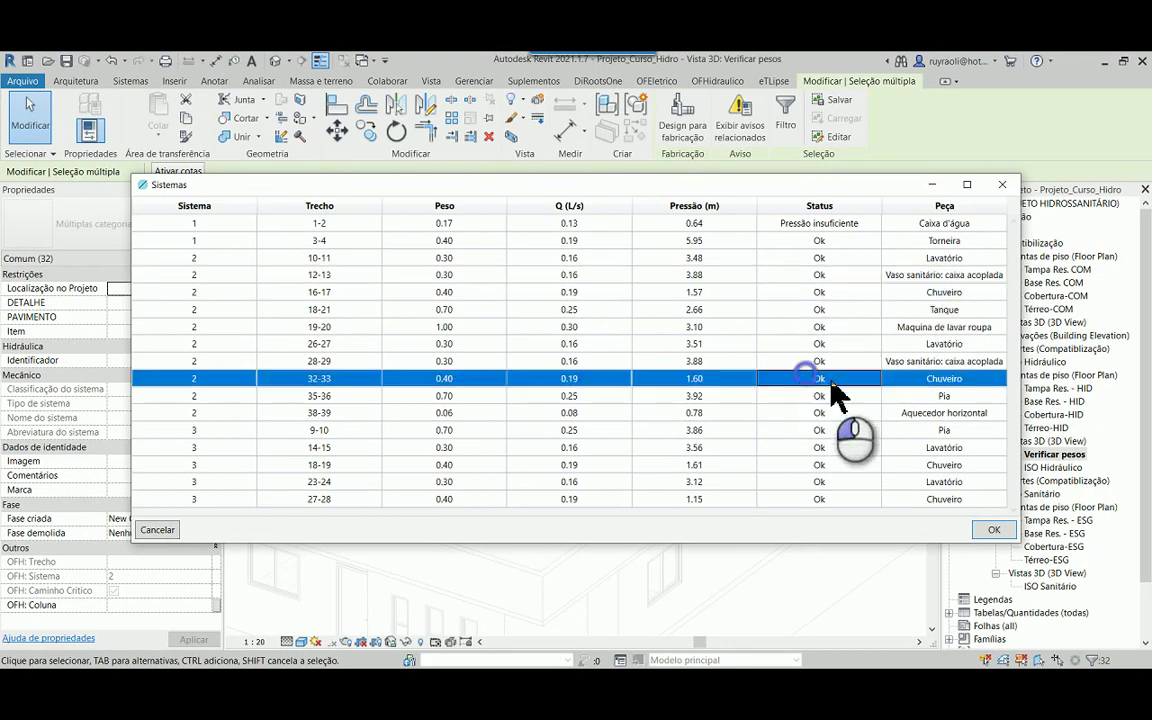
left_click(962, 345)
left_click(946, 432)
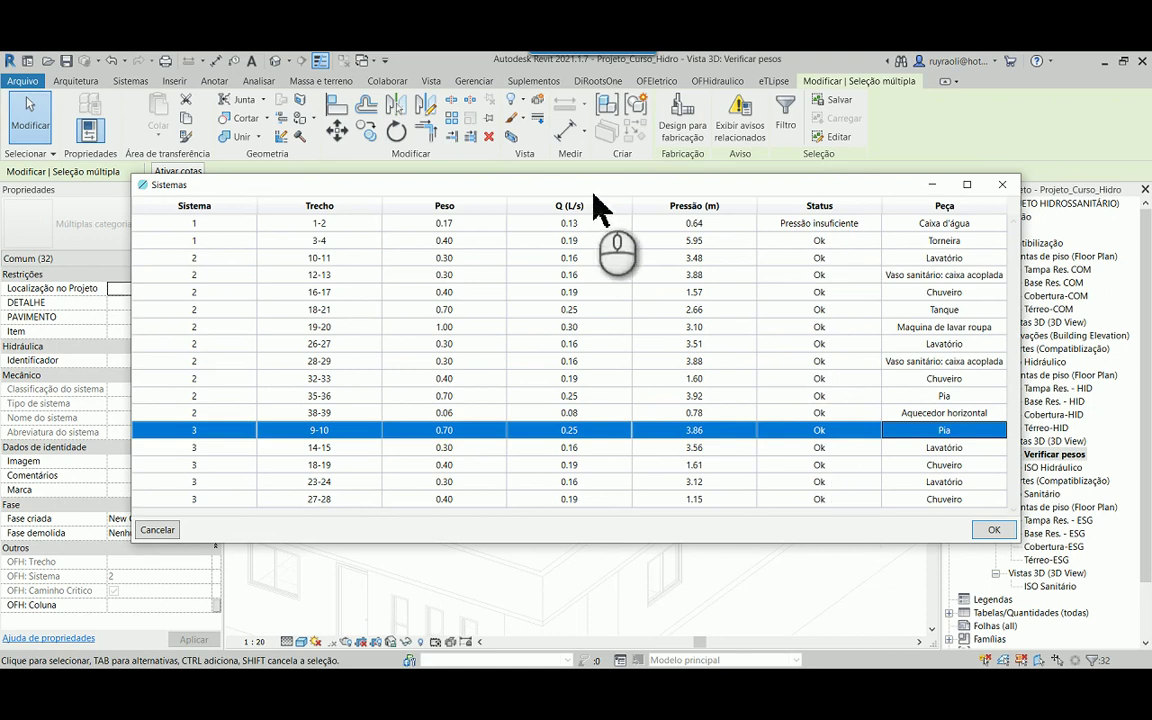
left_click(571, 224)
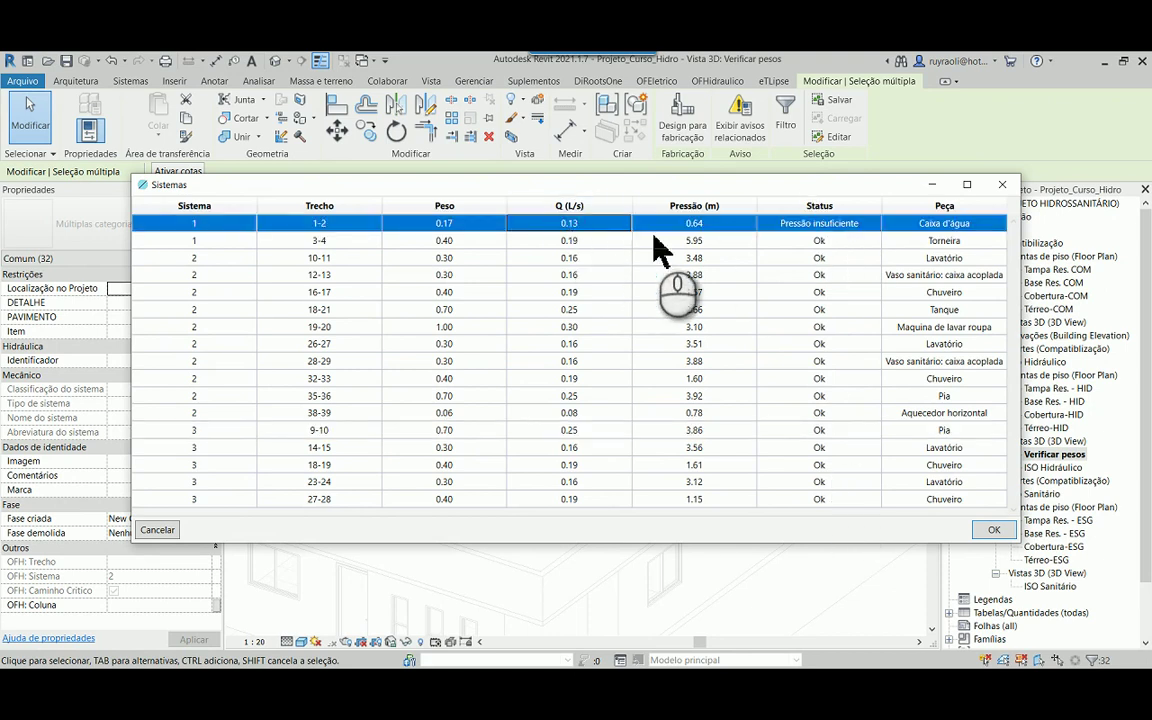
right_click(577, 223)
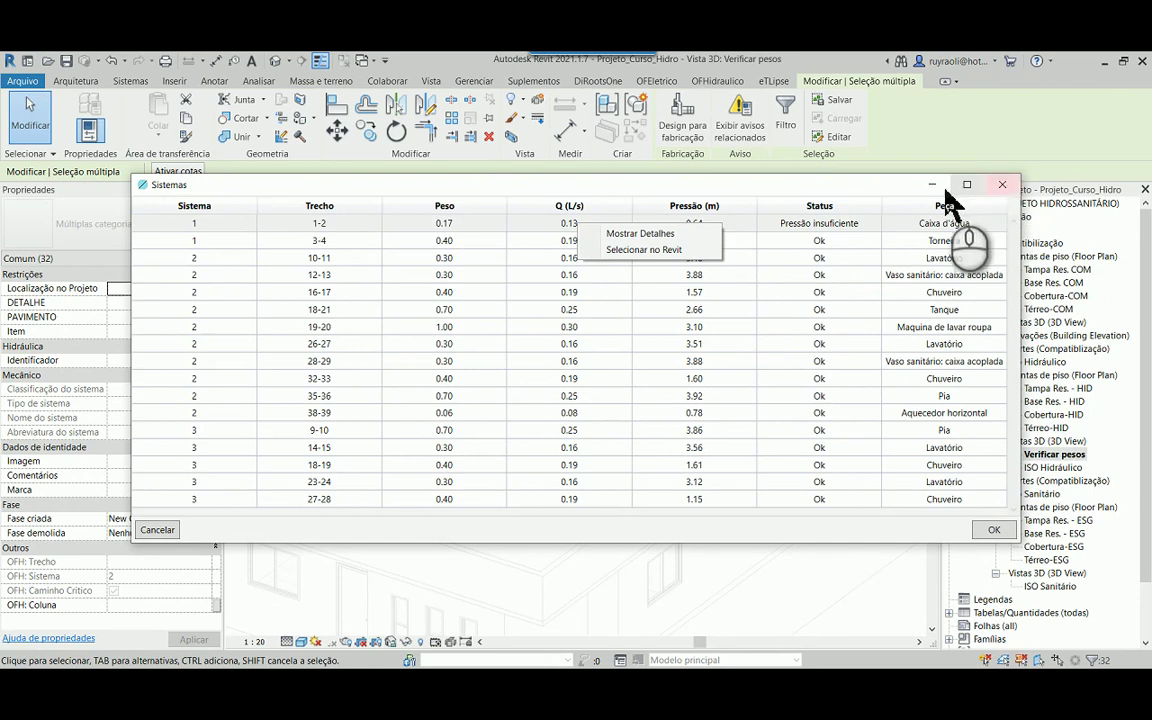
left_click(1003, 185)
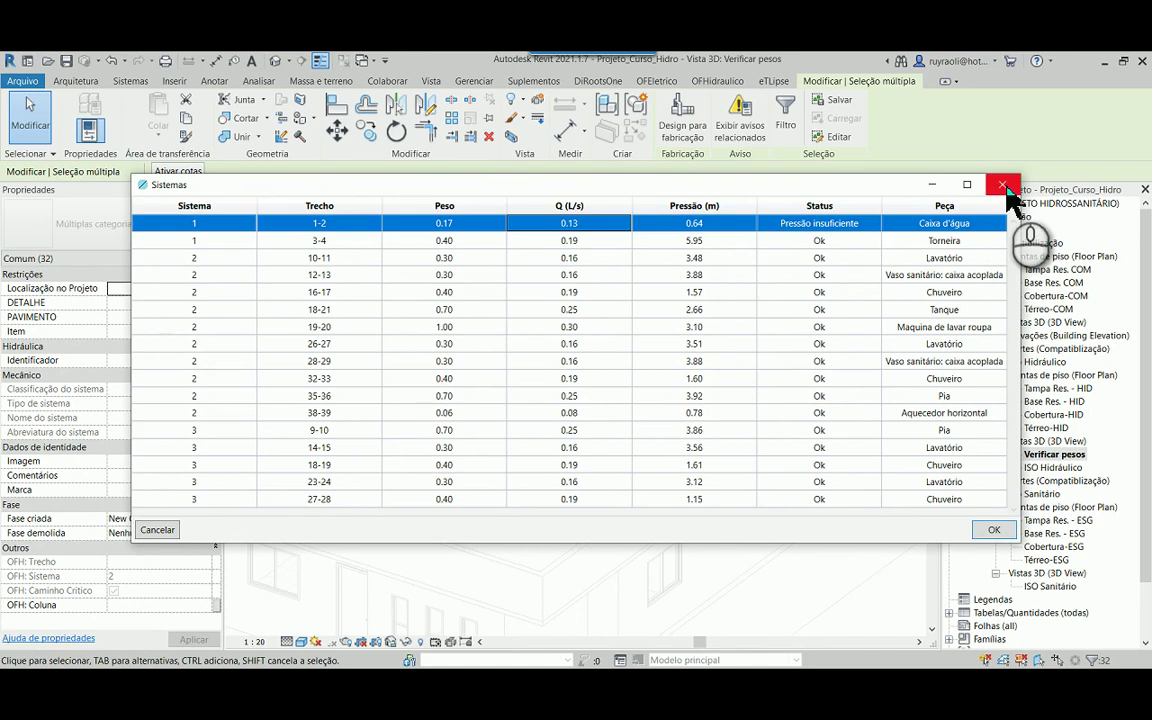
left_click(1003, 186)
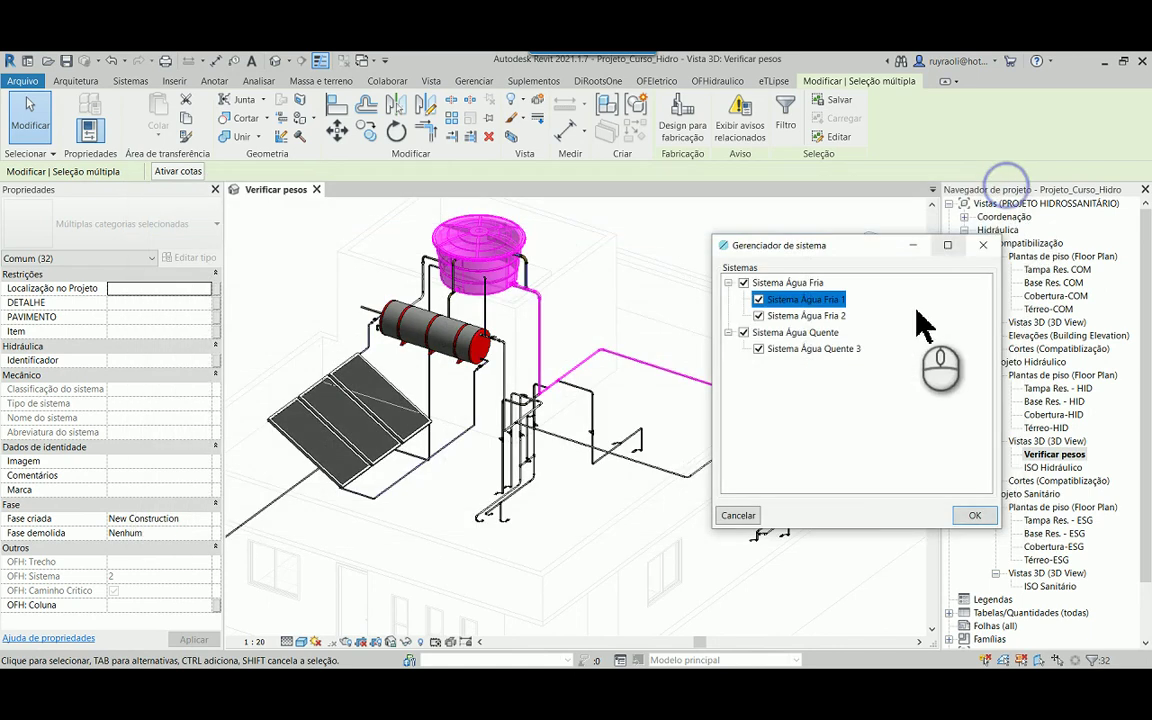
Export the results of all checked systems to an Excel file named dim-aula in the OFHidraulico aulas folder
right_click(819, 390)
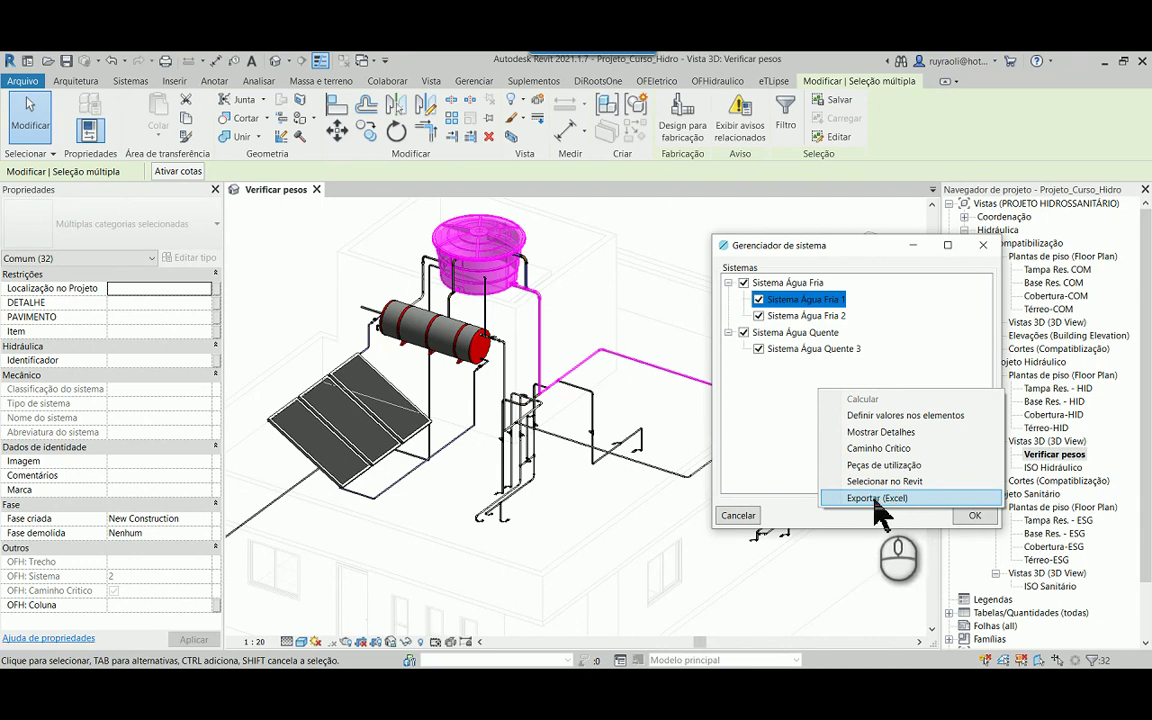
left_click(880, 513)
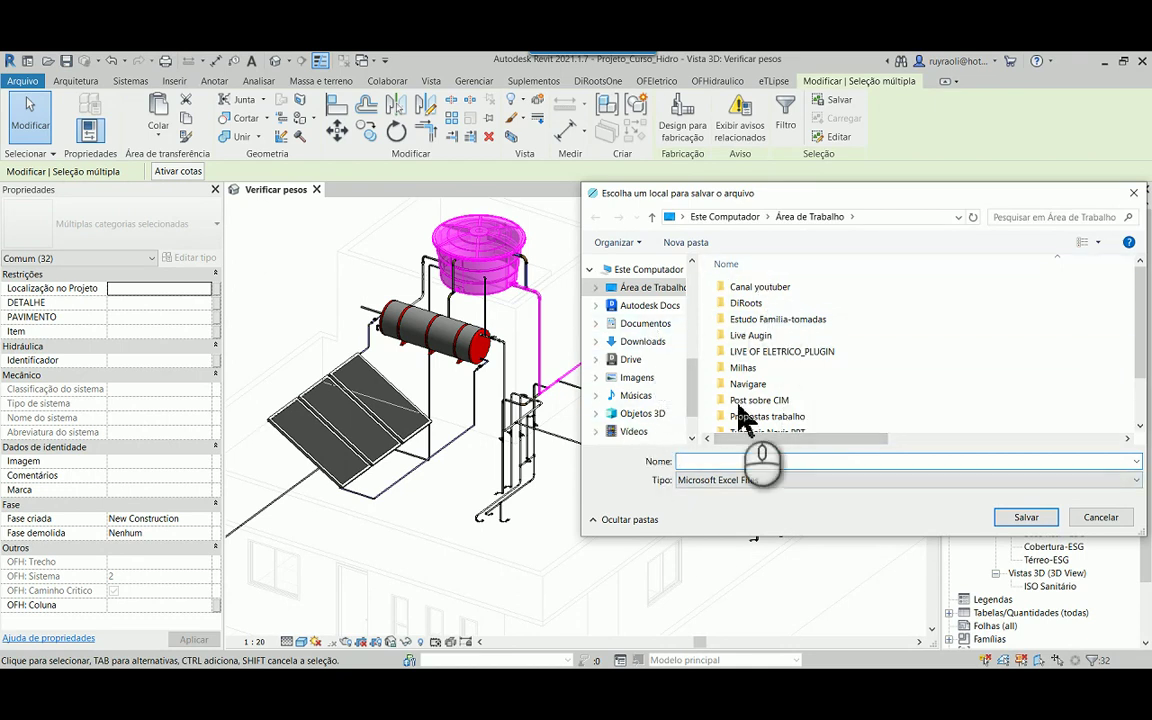
left_click_drag(848, 195, 753, 193)
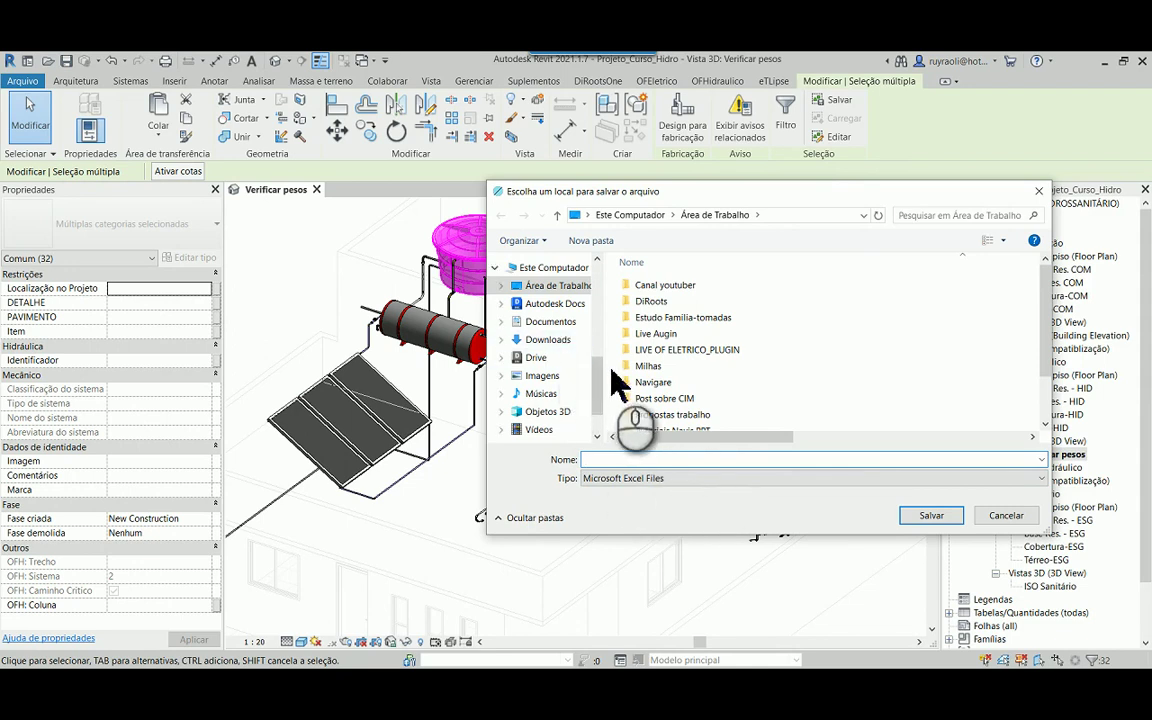
scroll(570, 380, "up", 3)
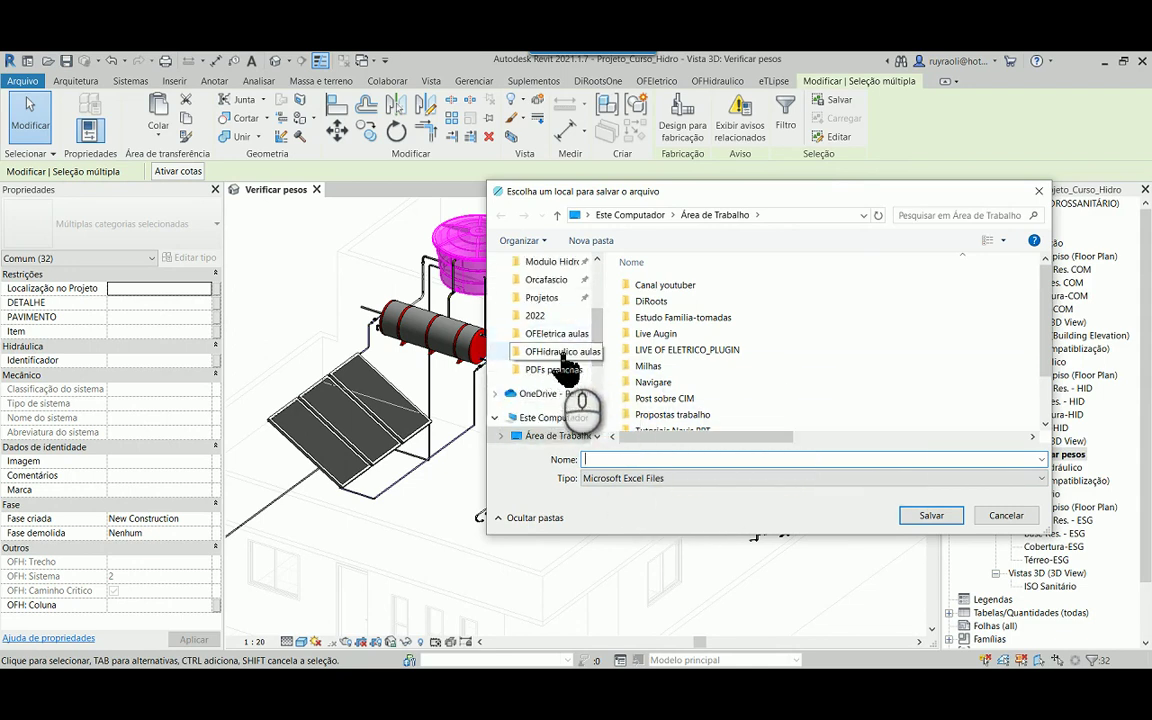
left_click(558, 352)
left_click(660, 460)
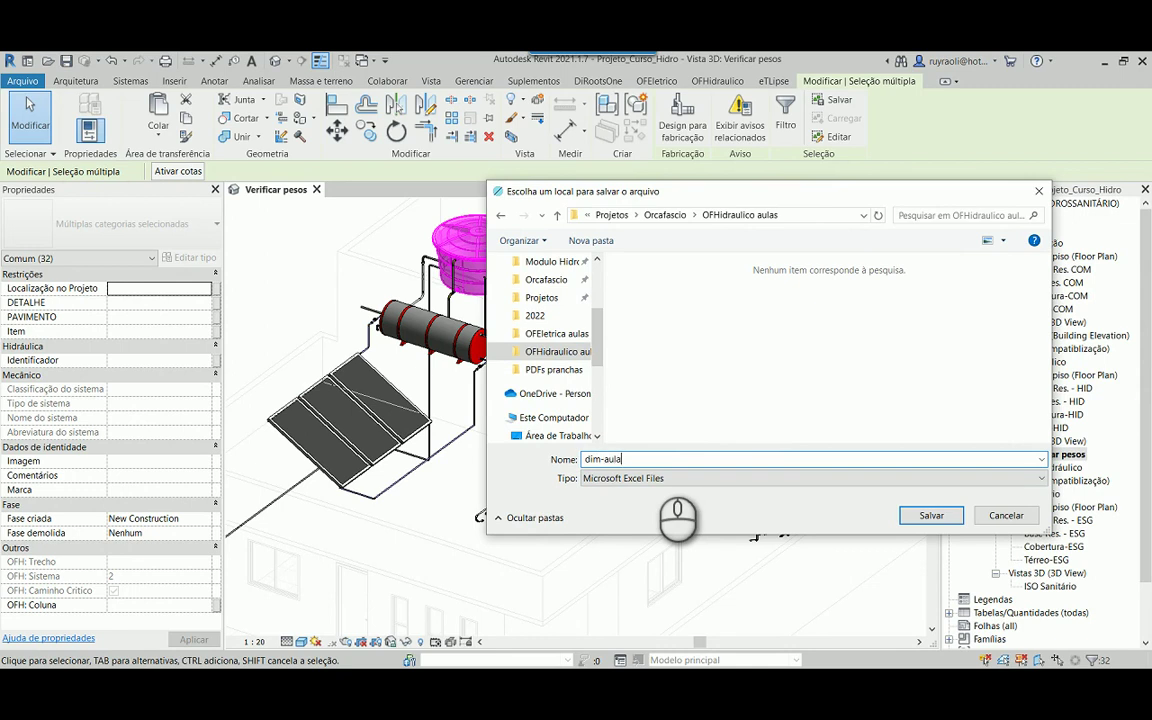
left_click(931, 515)
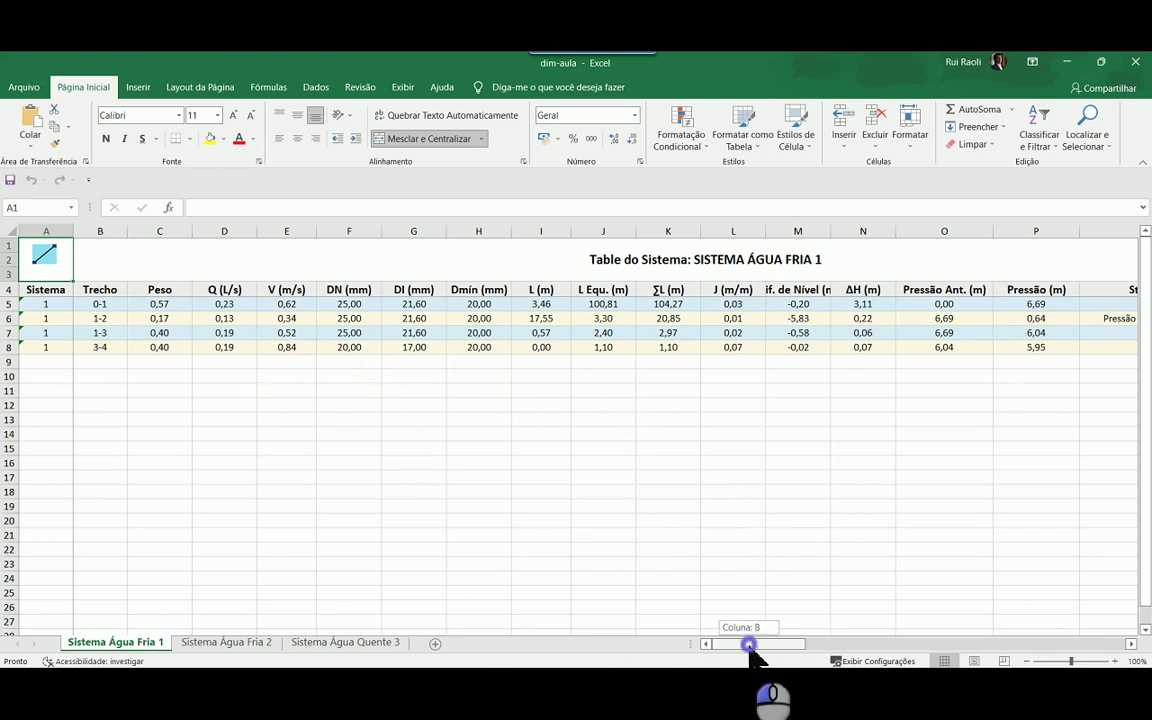
Review the system, critical path and fixture tables of Sistema Água Fria 1 in the exported Excel workbook
left_click_drag(750, 648, 868, 655)
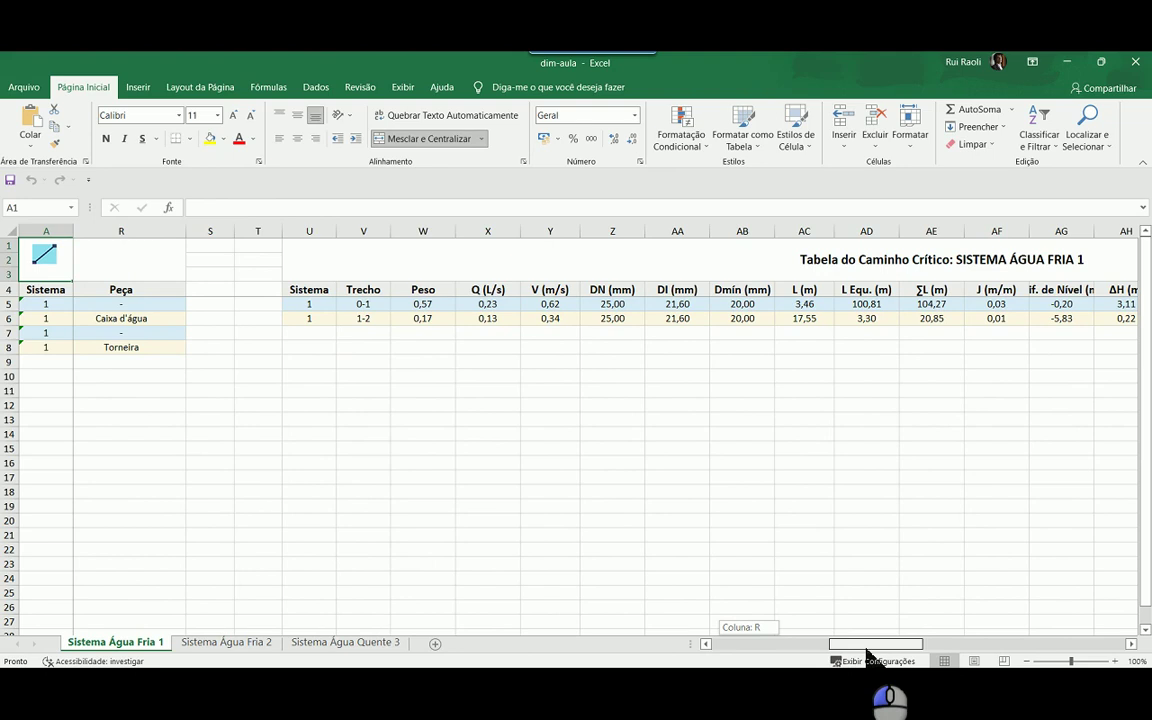
left_click_drag(868, 655, 877, 658)
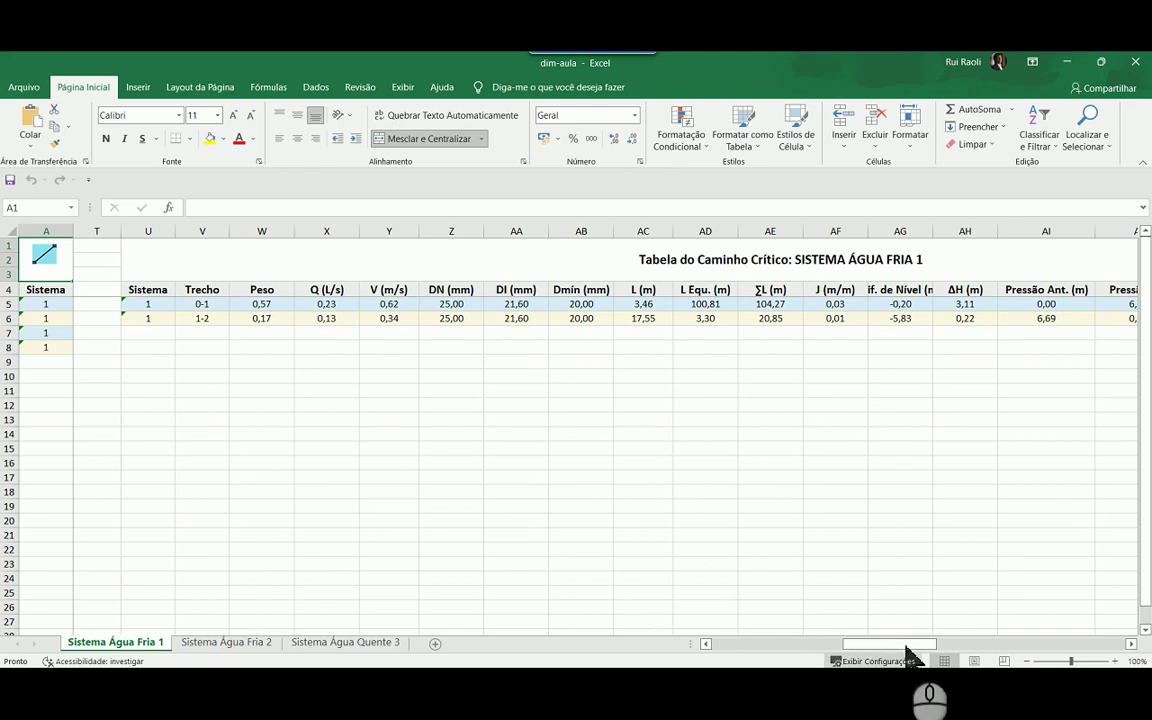
left_click_drag(903, 644, 1030, 656)
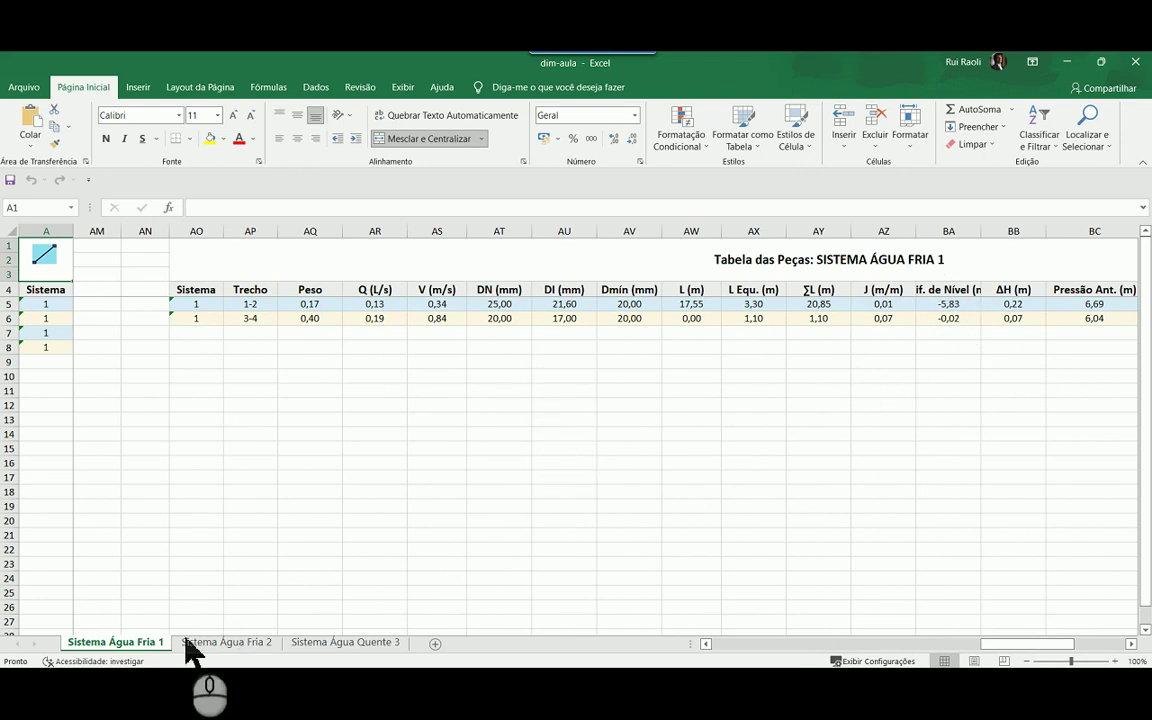
Look through the section table of Sistema Água Fria 2 and show the Sistema Água Quente 3 sheet
left_click(227, 646)
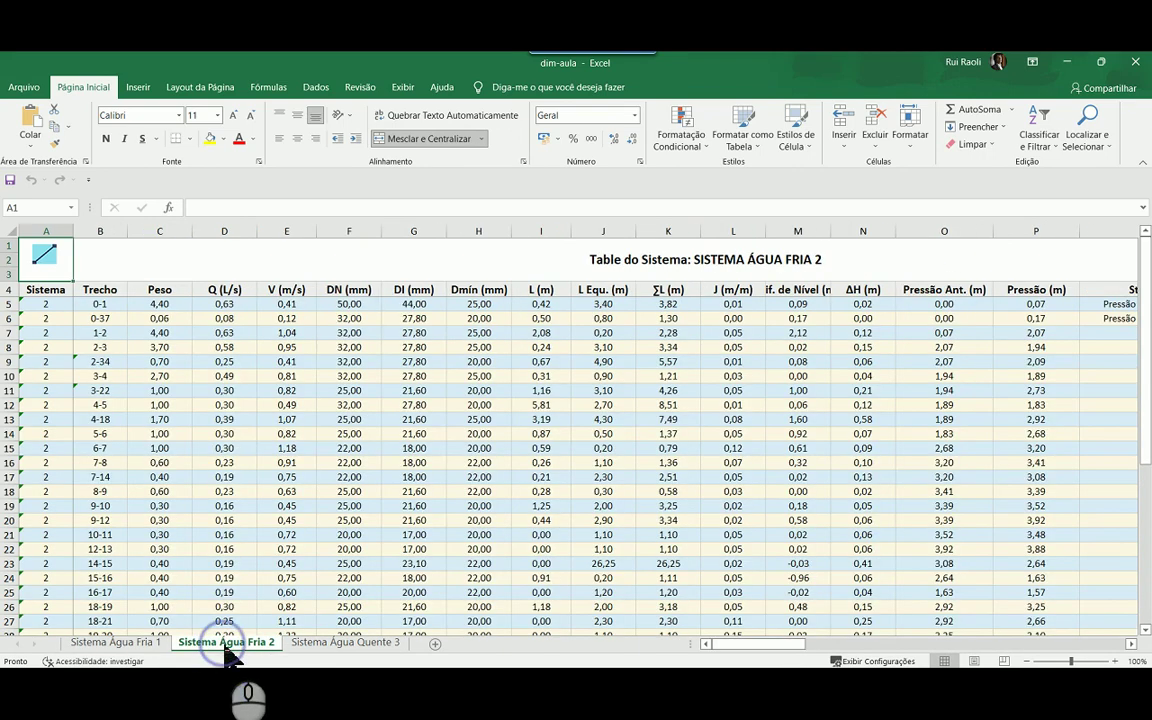
scroll(648, 380, "down", 4)
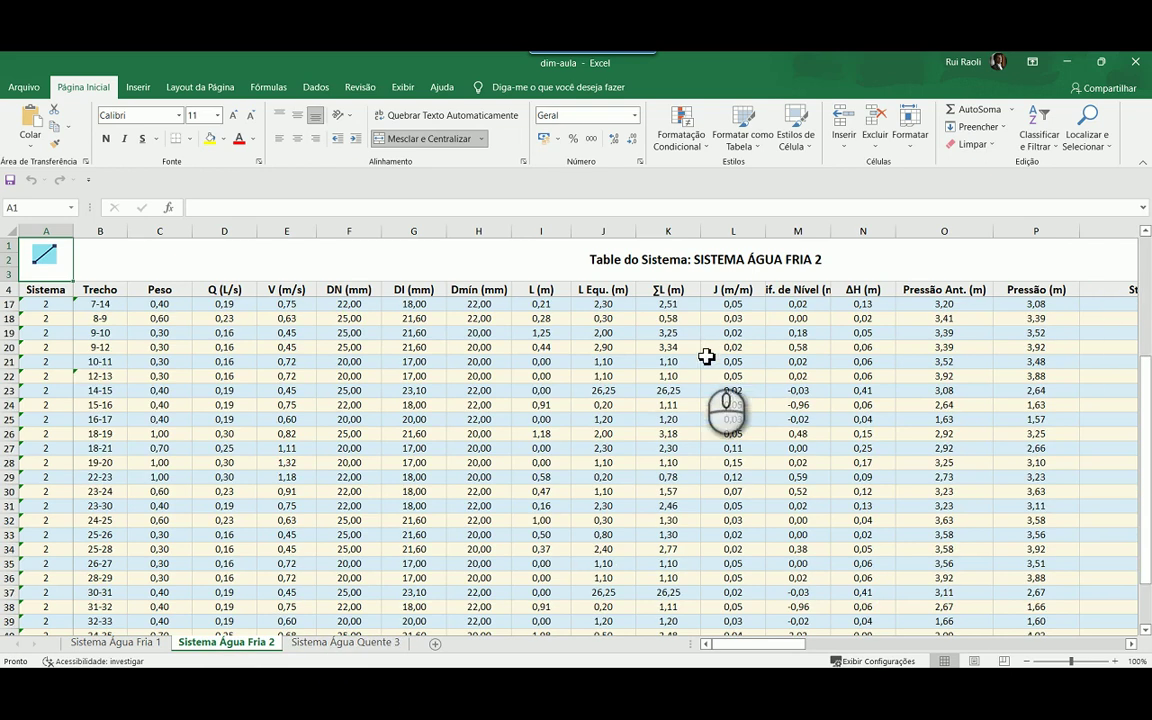
scroll(563, 430, "up", 4)
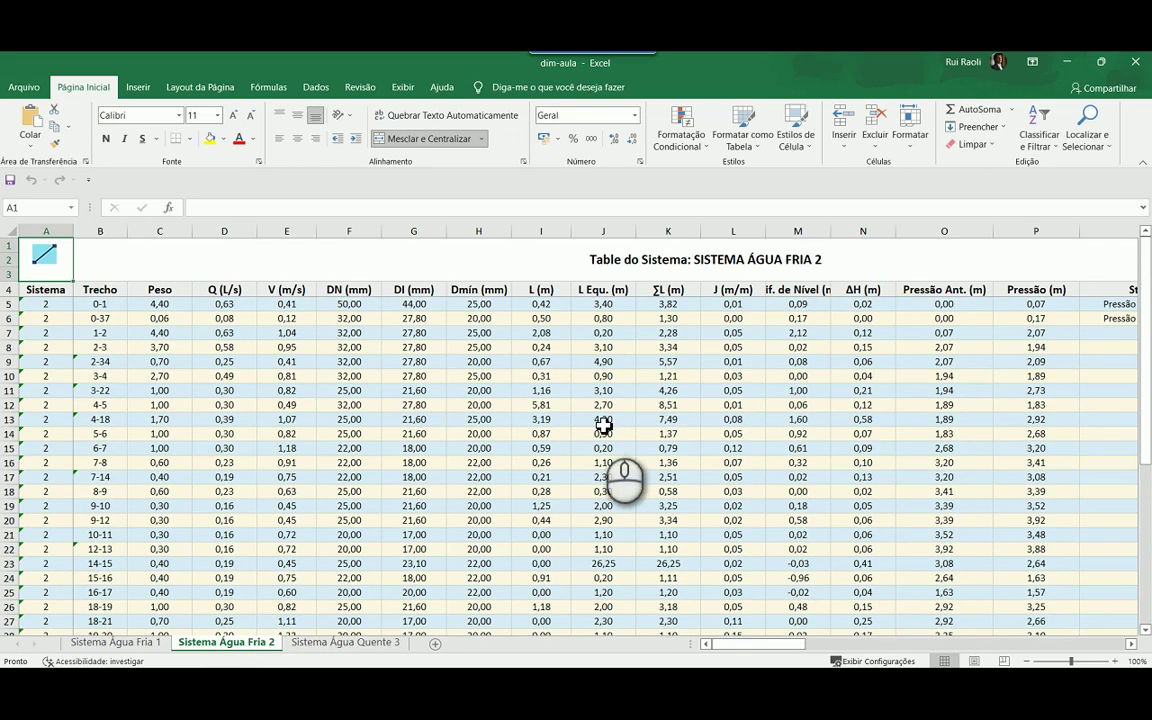
left_click(350, 643)
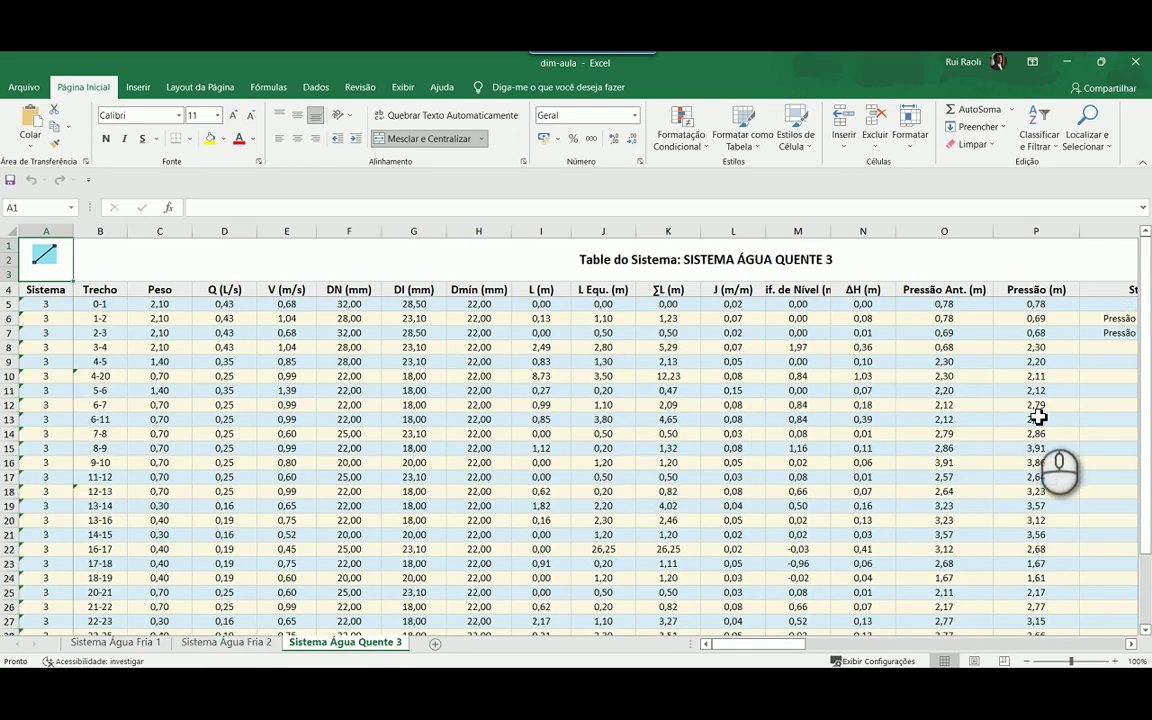